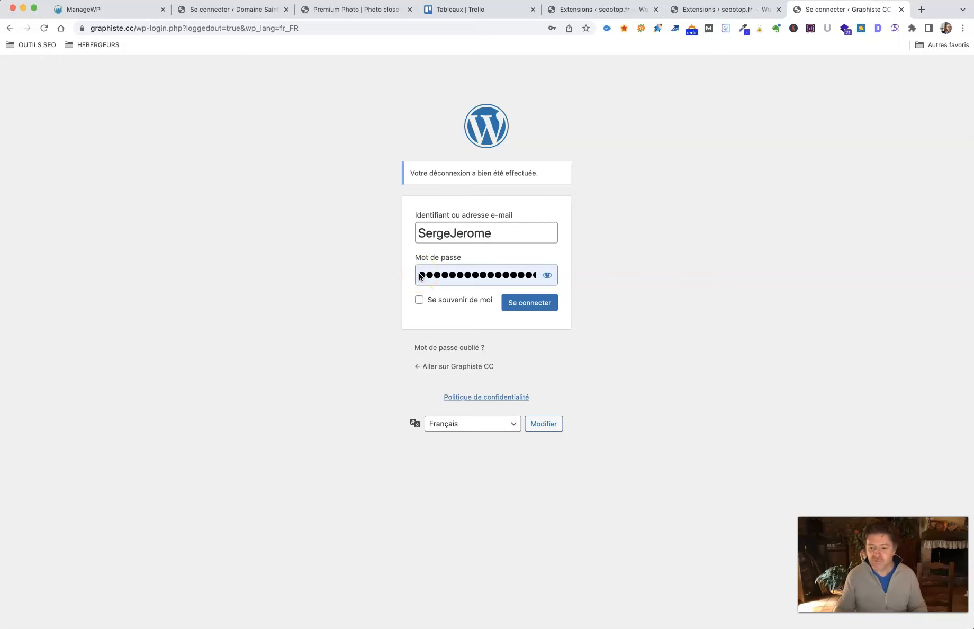
Enter the account username and log in to the site's WordPress dashboard
left_click(494, 231)
key("super+a")
key("super+v")
left_click(294, 331)
left_click(541, 308)
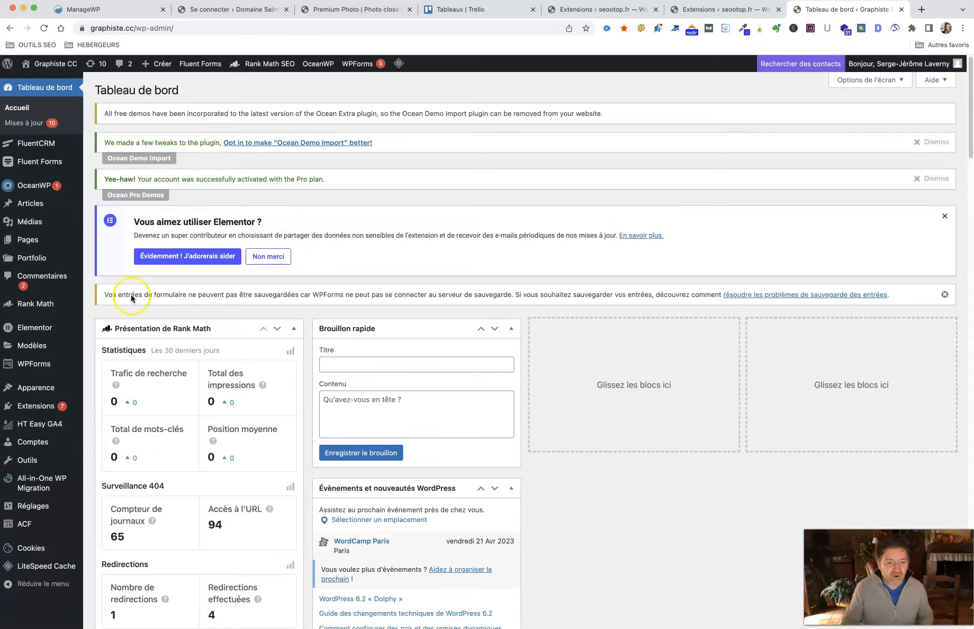
Open the page for adding new plugins from the installed plugins list and search for "login"
mouse_move(37, 405)
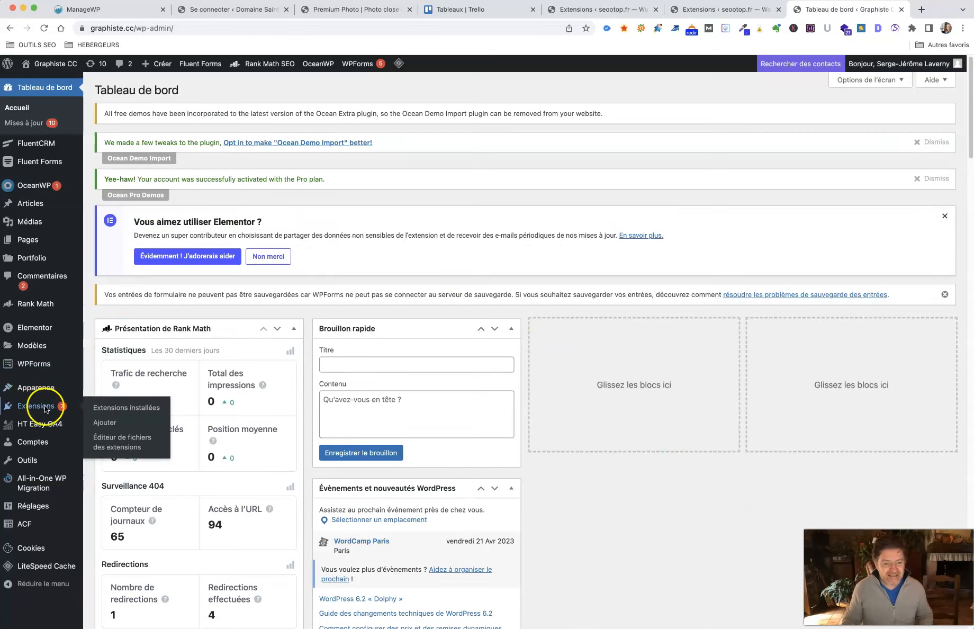
left_click(104, 406)
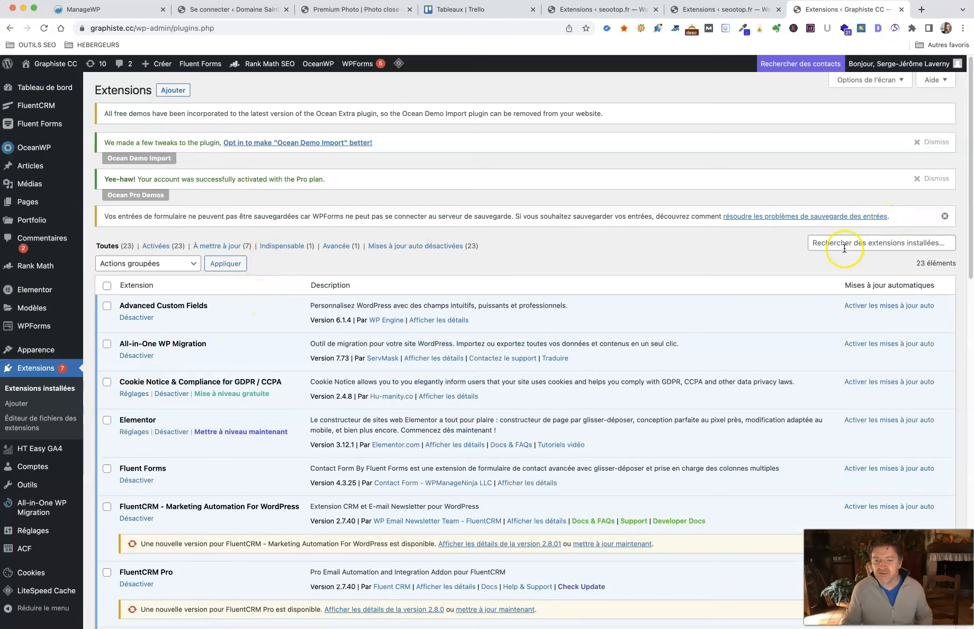
left_click(175, 90)
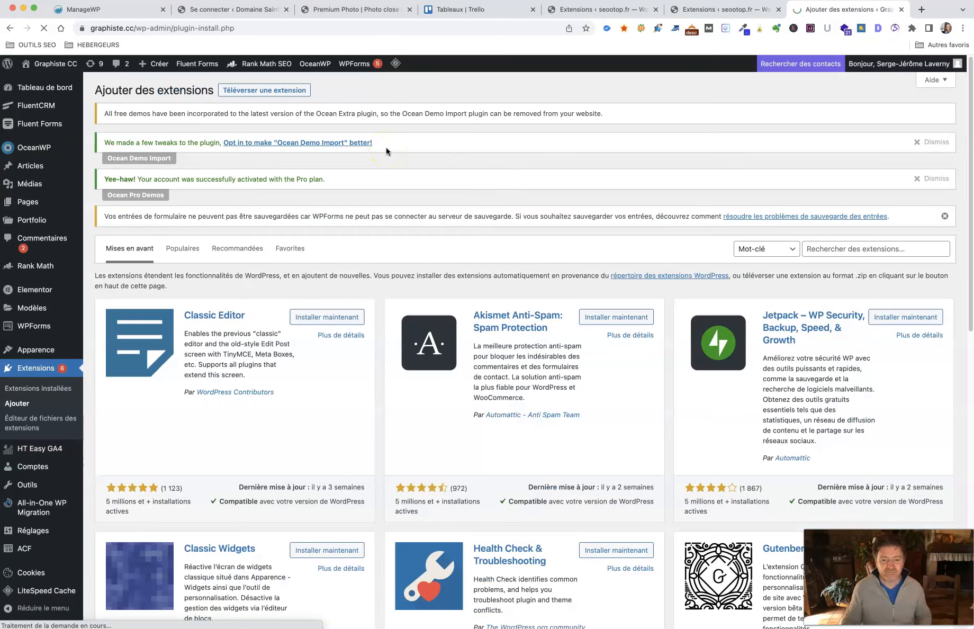
left_click(840, 249)
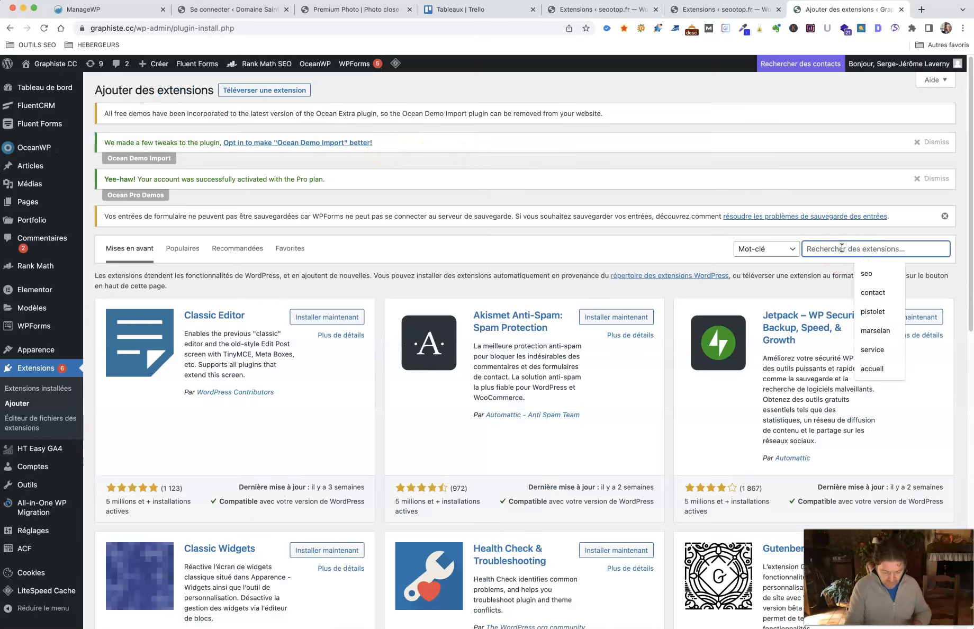
type("login")
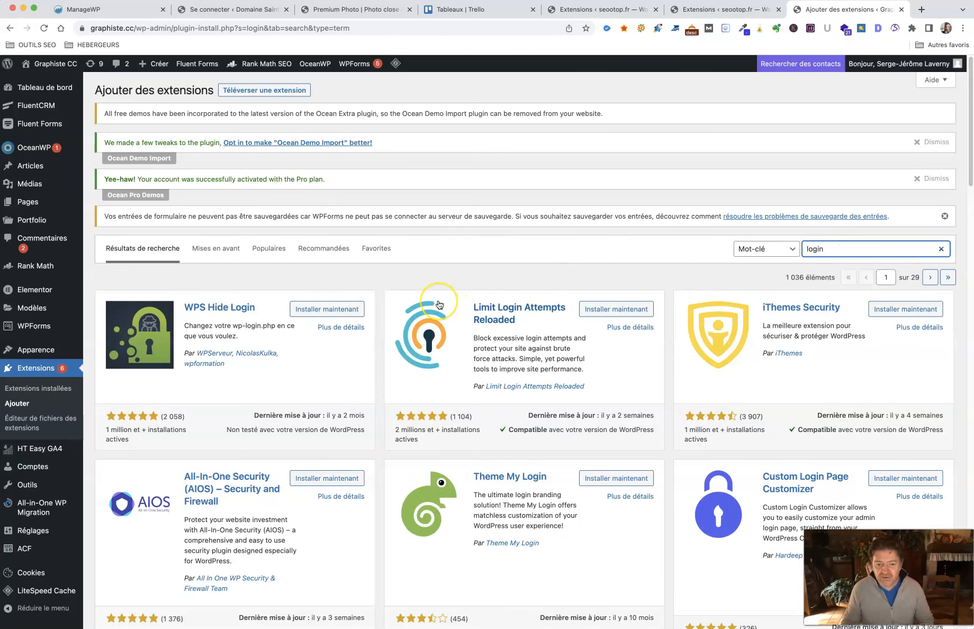
Look through the search results and install the Custom Login Page Customizer plugin
scroll(439, 304, "down", 2)
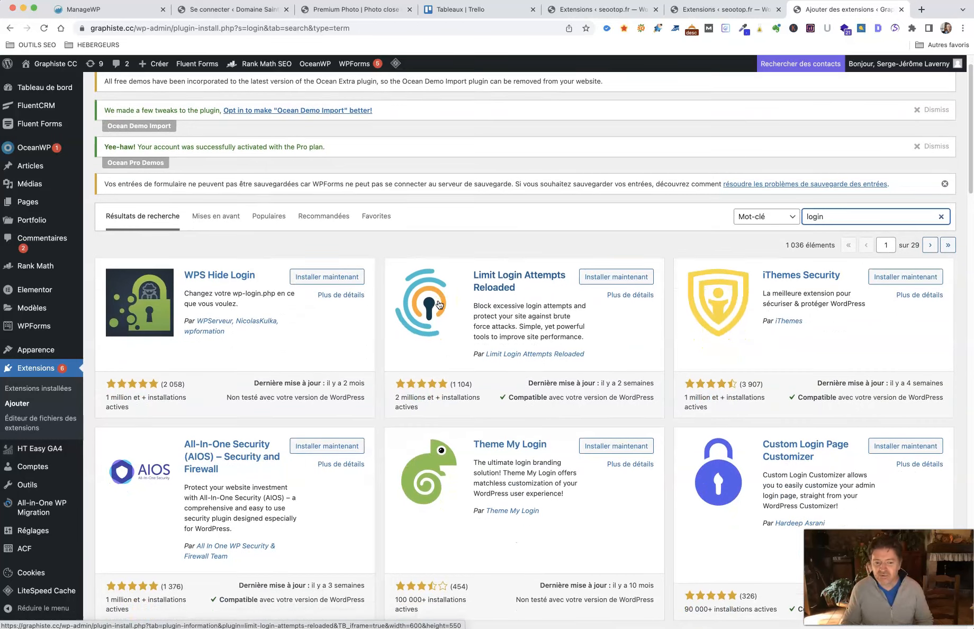
scroll(439, 304, "down", 5)
left_click(813, 366)
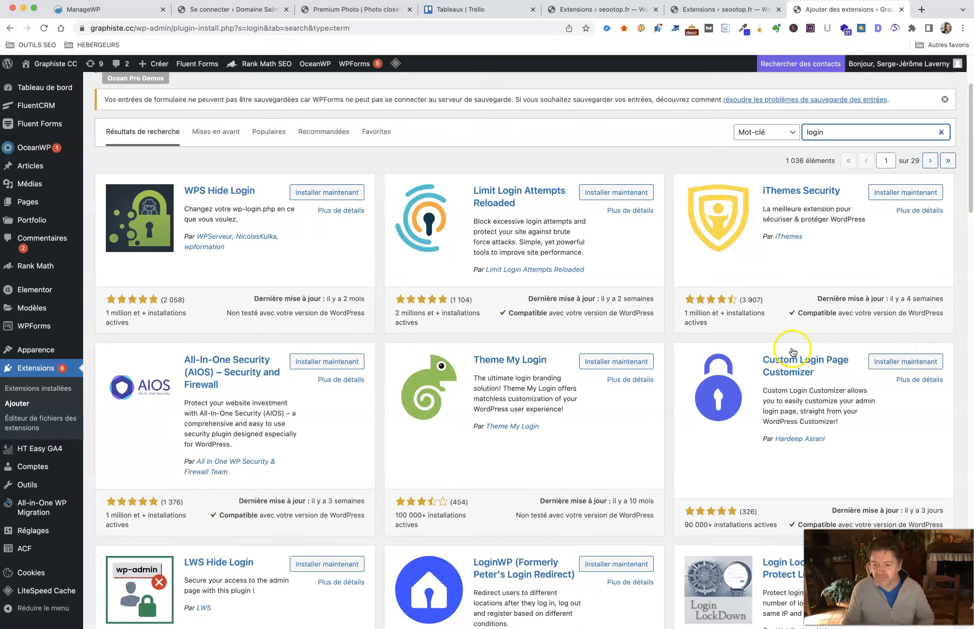
scroll(792, 349, "down", 5)
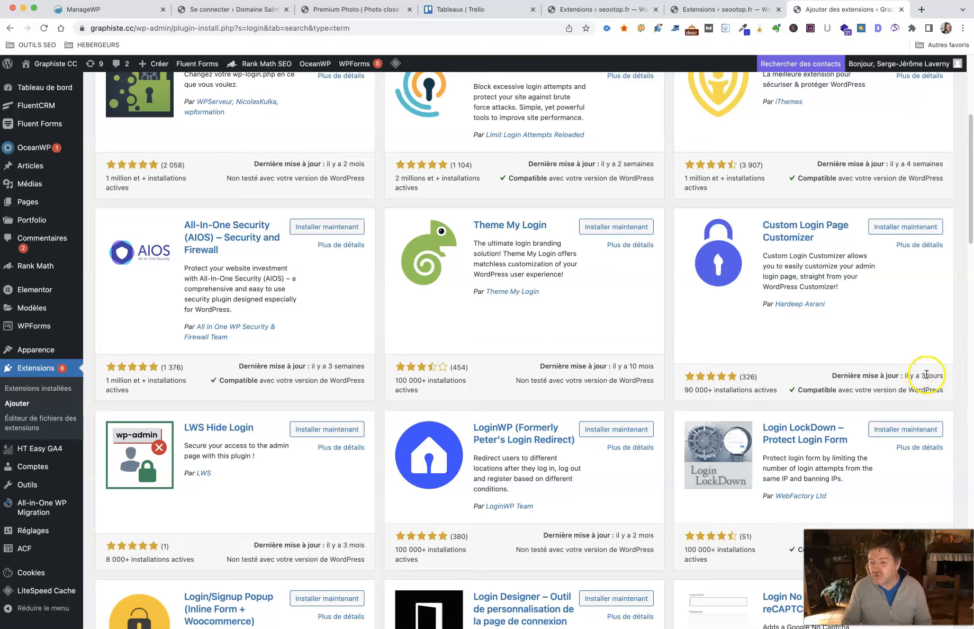
mouse_move(932, 376)
left_mouse_down()
mouse_move(909, 376)
mouse_move(924, 376)
left_mouse_up()
left_click(942, 376)
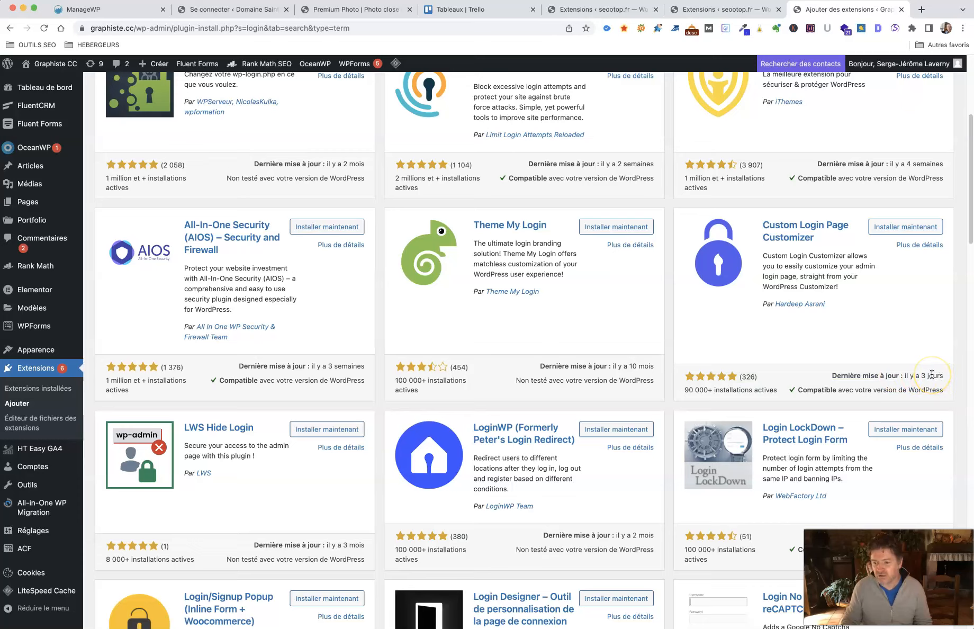
left_click(884, 227)
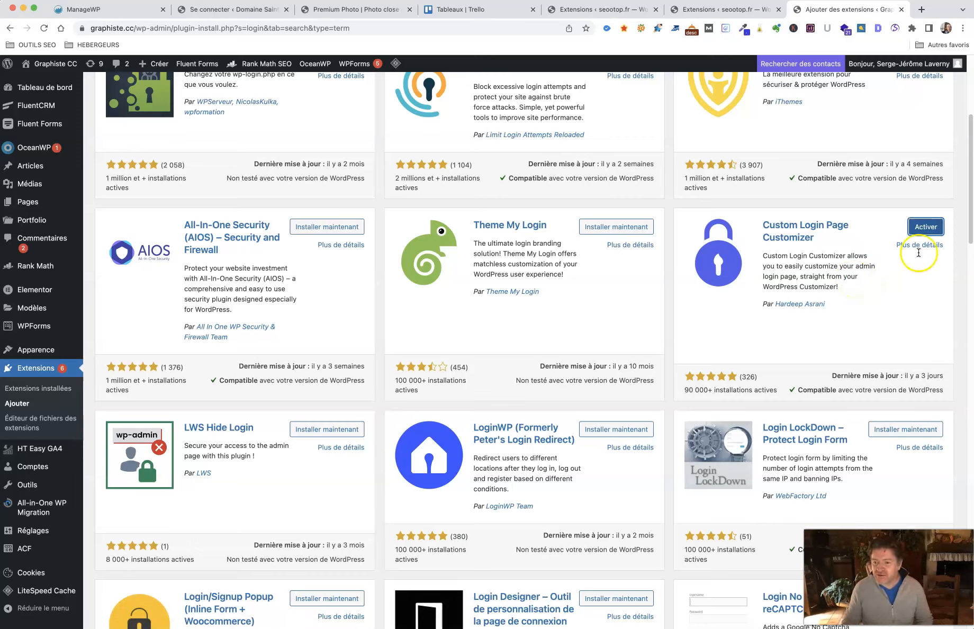
Activate the Custom Login Page Customizer plugin and authorize its opt-in request
left_click(933, 229)
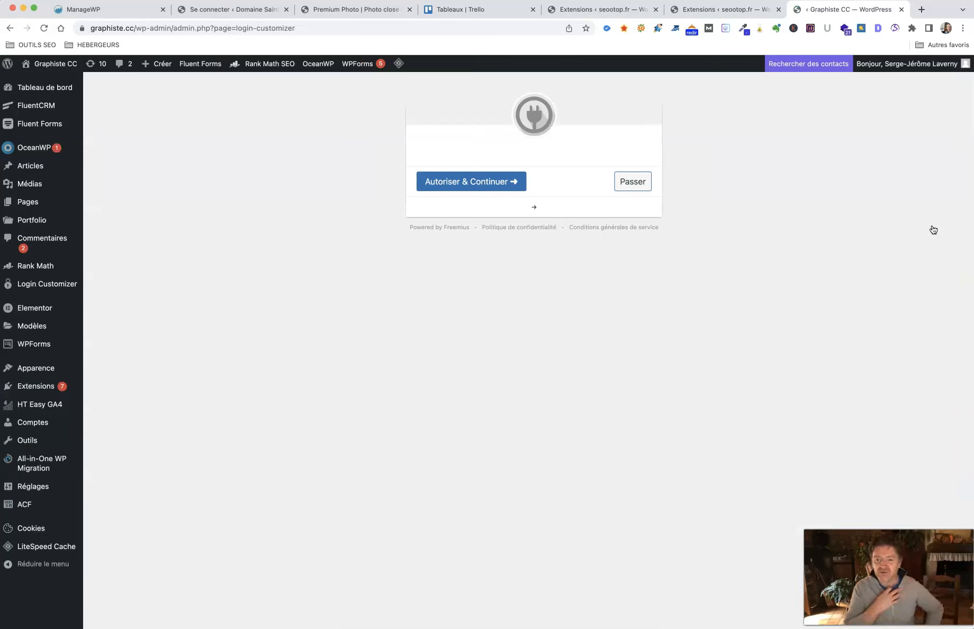
left_click(486, 189)
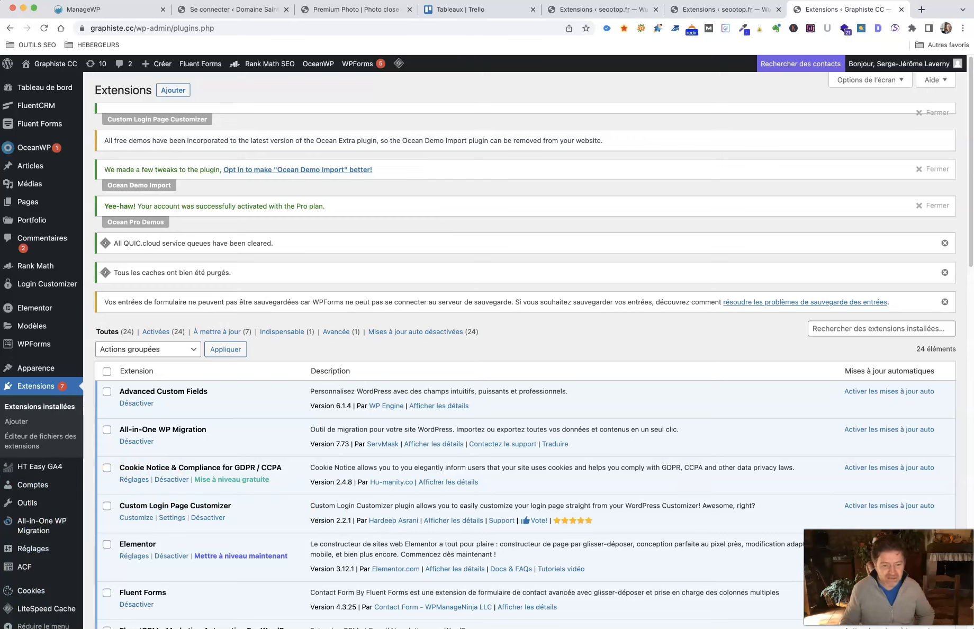
Open the site customizer's Login Customizer section, view its templates and return to the section list
scroll(276, 423, "down", 2)
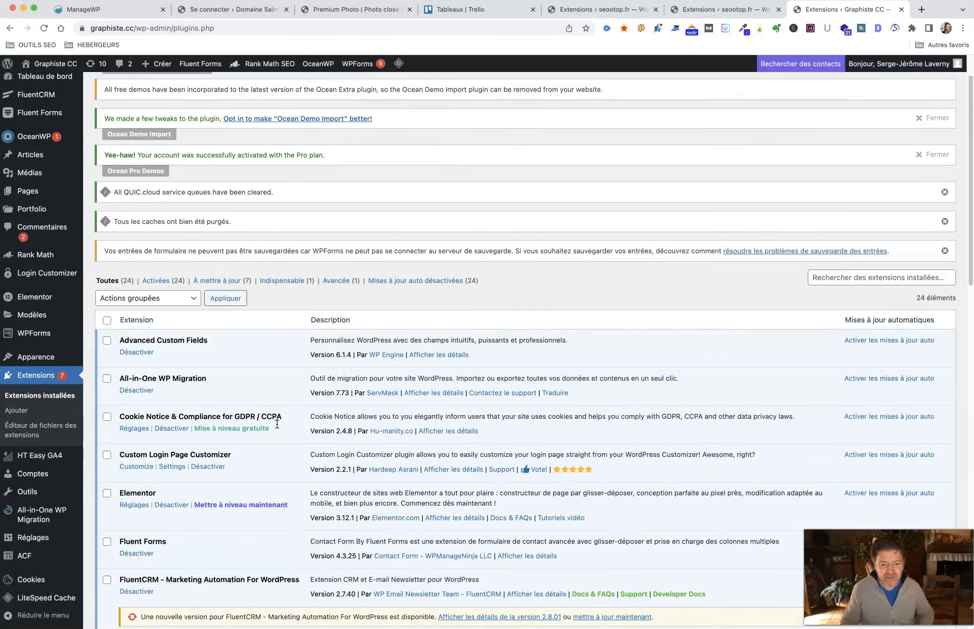
scroll(277, 423, "up", 2)
mouse_move(49, 369)
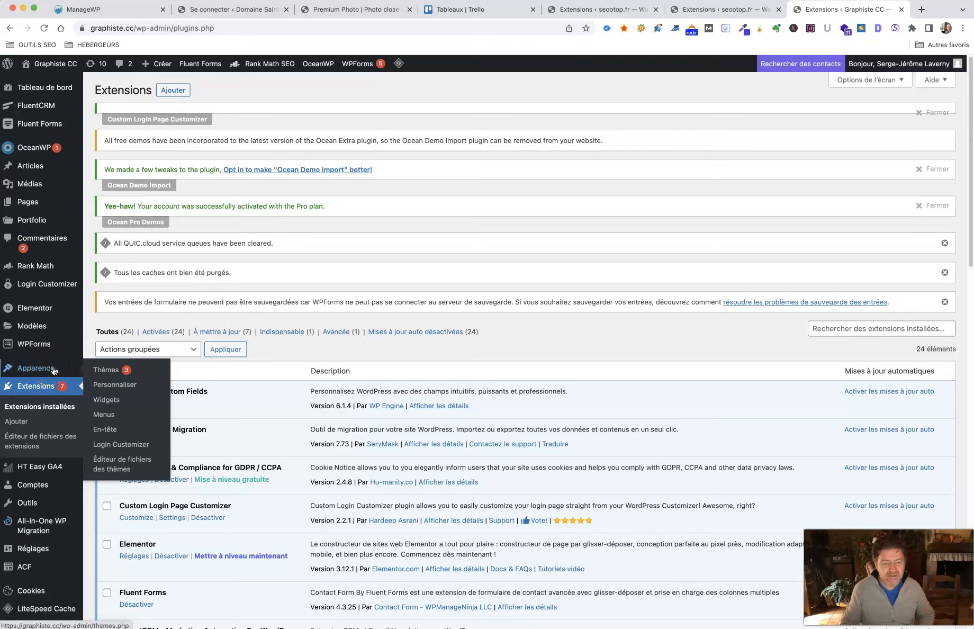
left_click(113, 388)
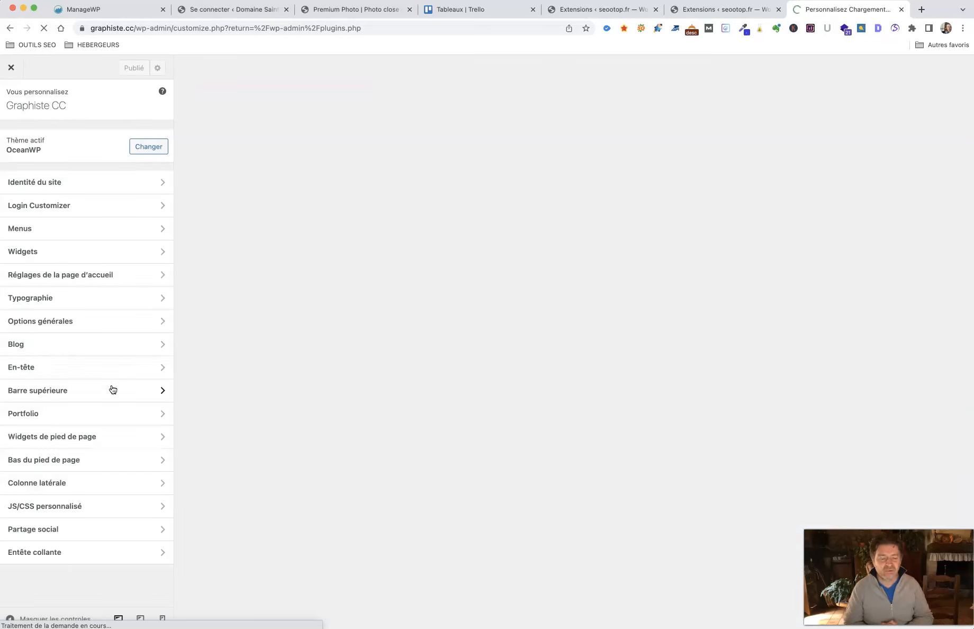
left_click(112, 389)
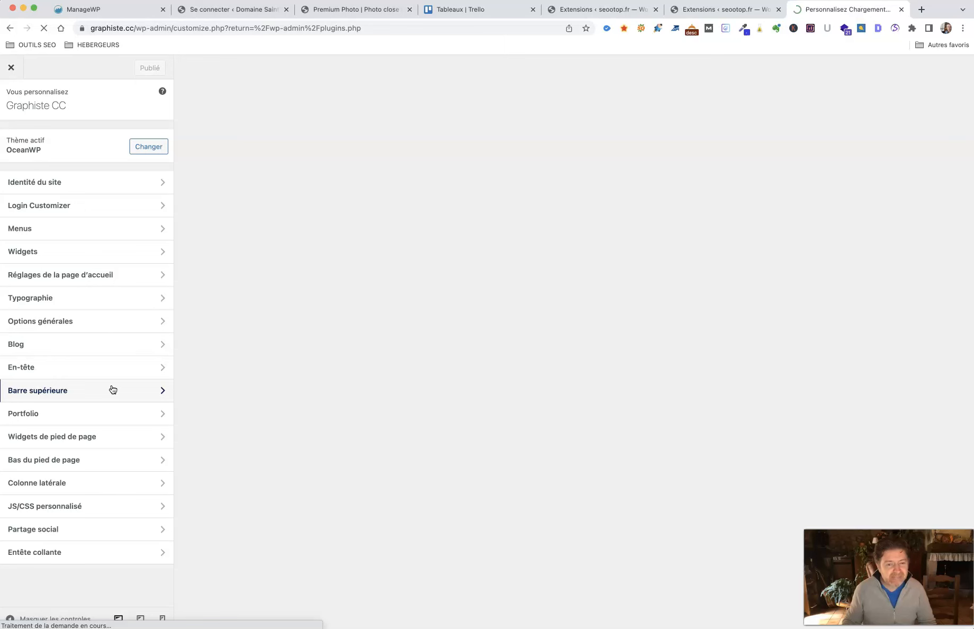
left_click(104, 226)
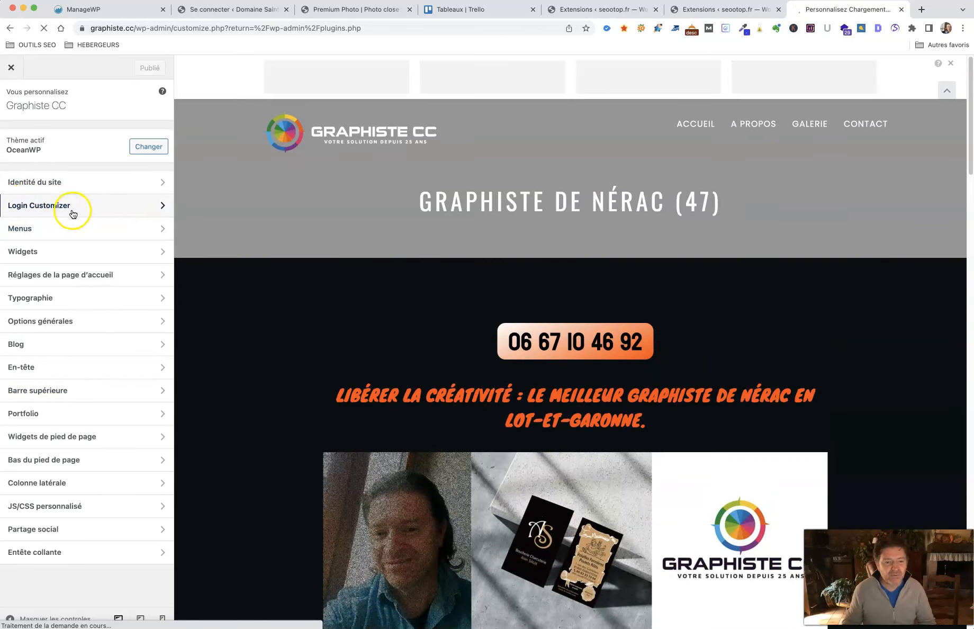
left_click(77, 210)
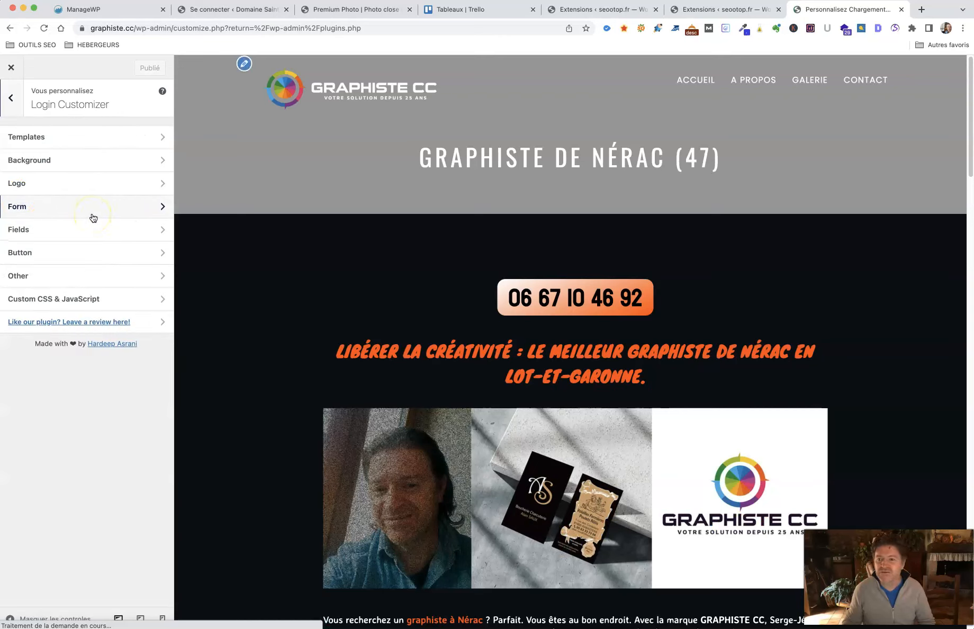
left_click(39, 138)
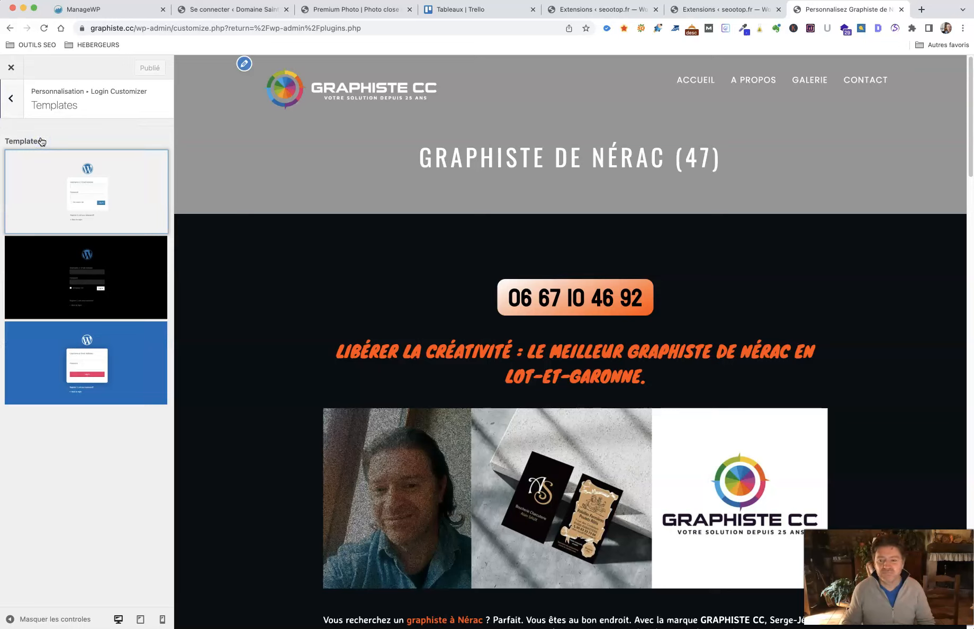
left_click(11, 98)
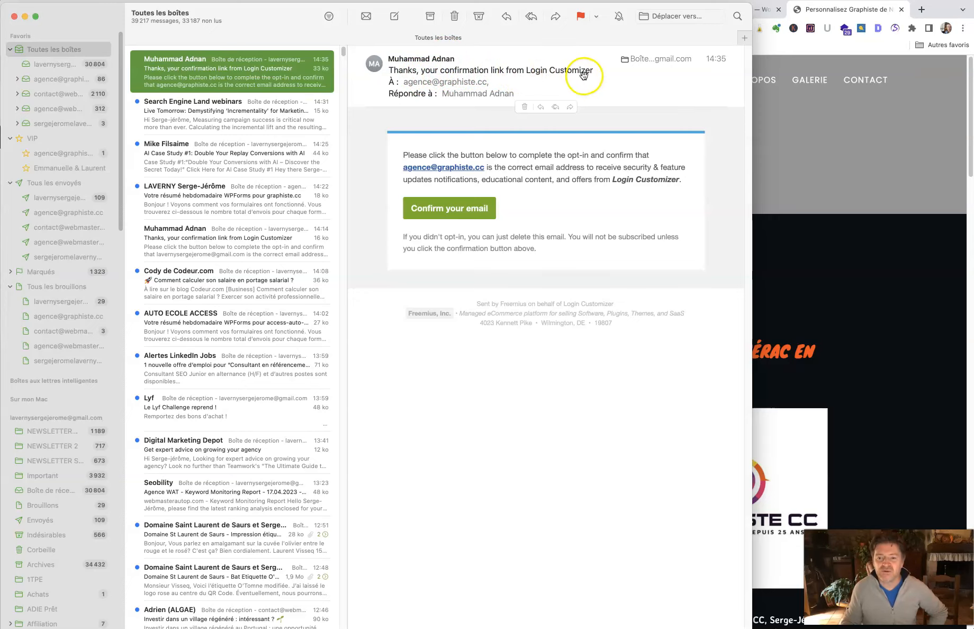
Confirm the opt-in address from the Login Customizer e-mail in Mail and return to the plugins list in the browser
left_click(449, 212)
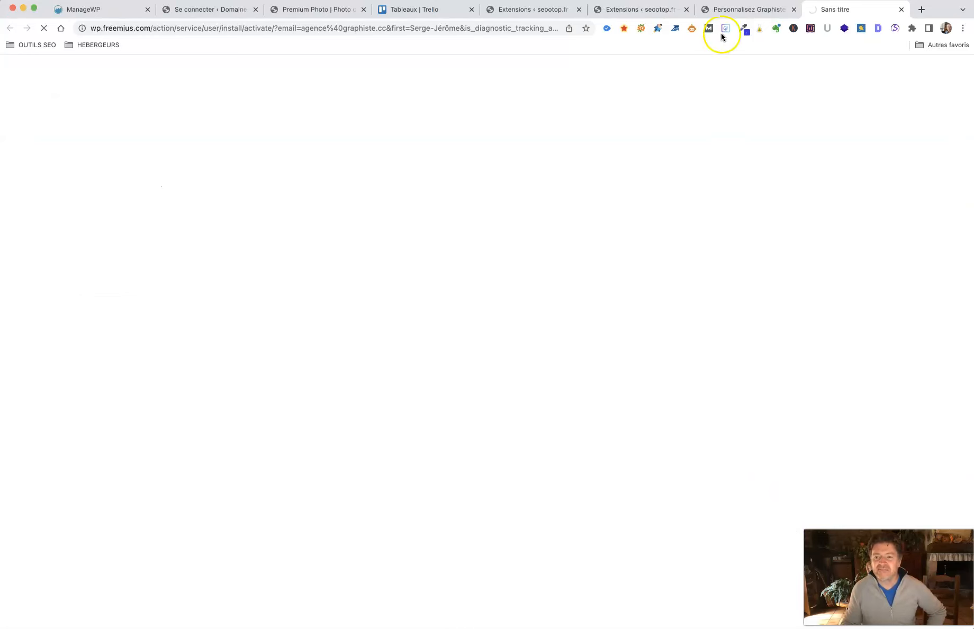
left_click(744, 9)
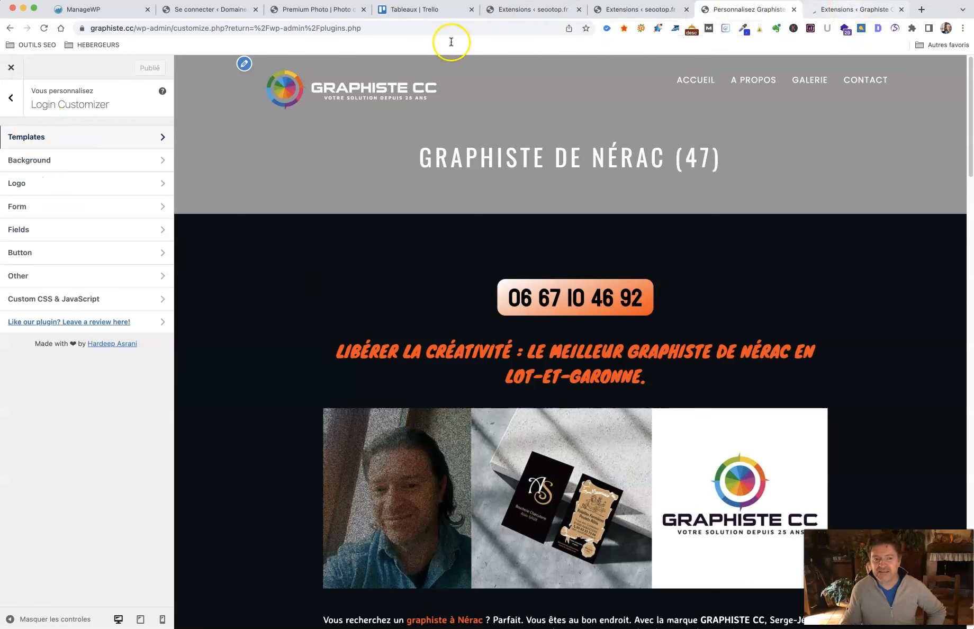
left_click(853, 12)
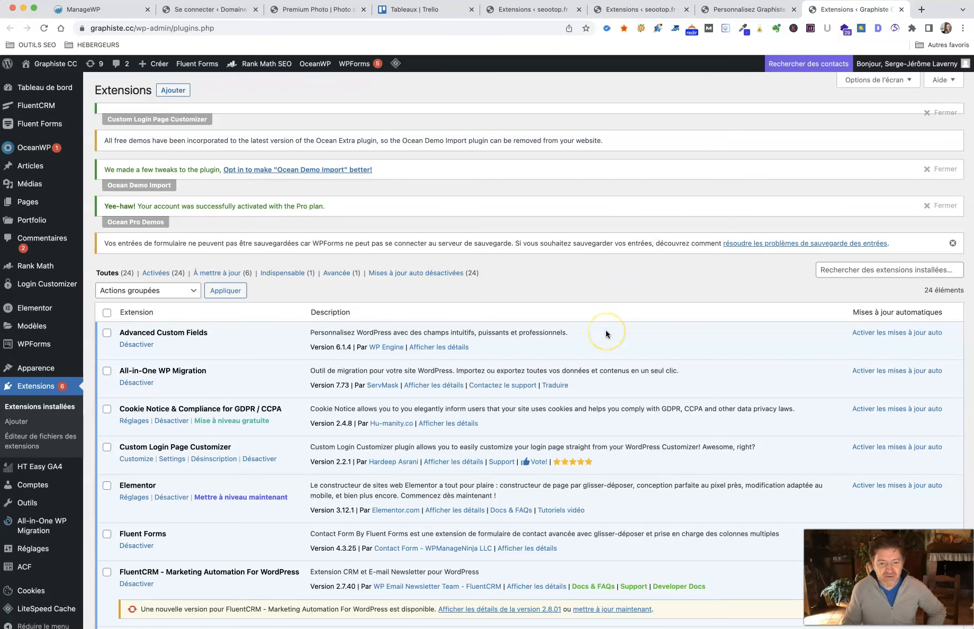
Open the customization screen for Custom Login Page Customizer from its entry in the installed plugins list
scroll(606, 332, "down", 2)
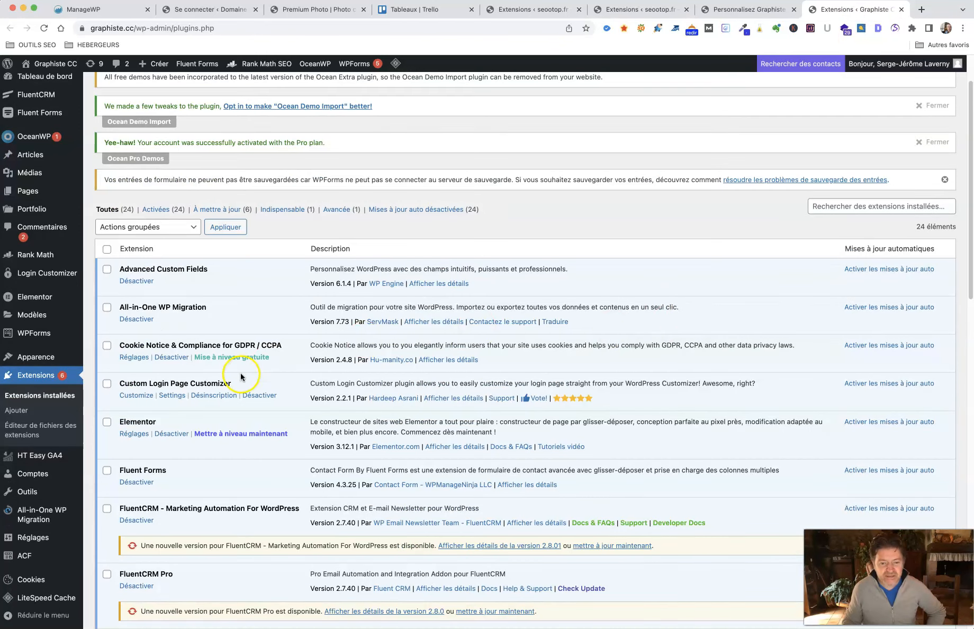
left_click_drag(234, 383, 120, 383)
left_click(132, 396)
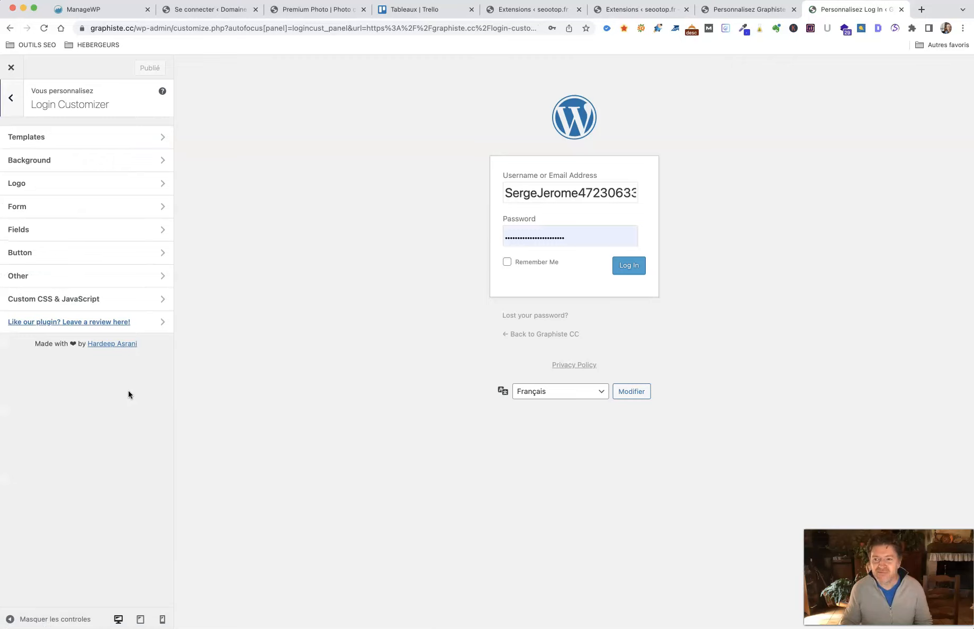
Apply the black template to the login page
left_click(152, 290)
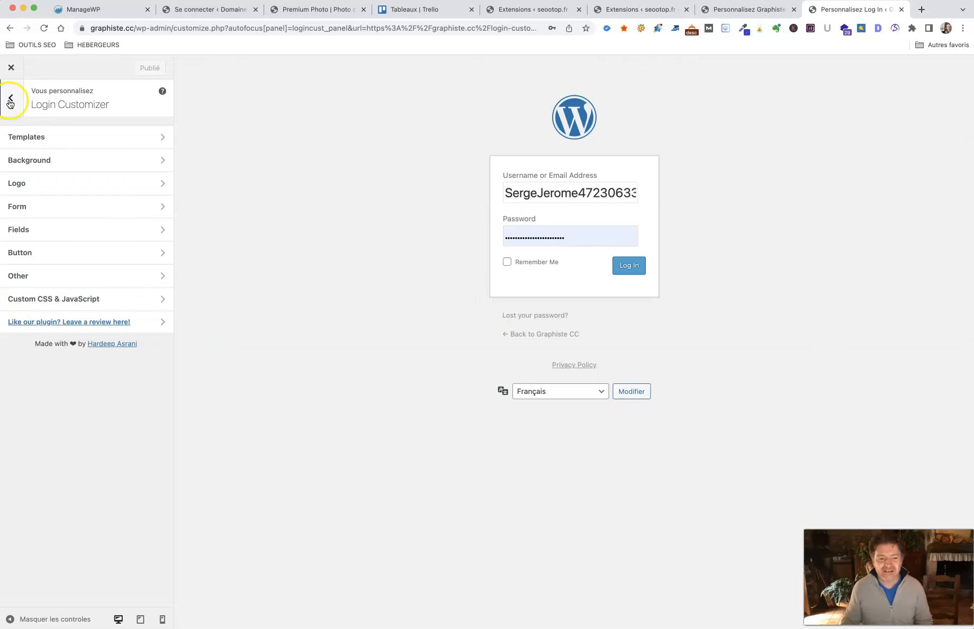
left_click(35, 141)
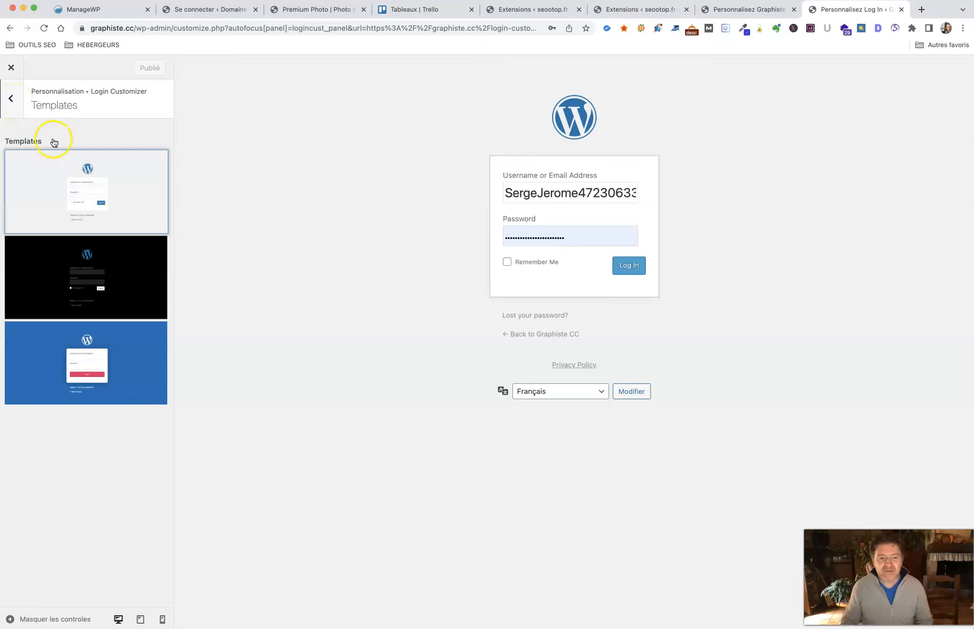
left_click(105, 255)
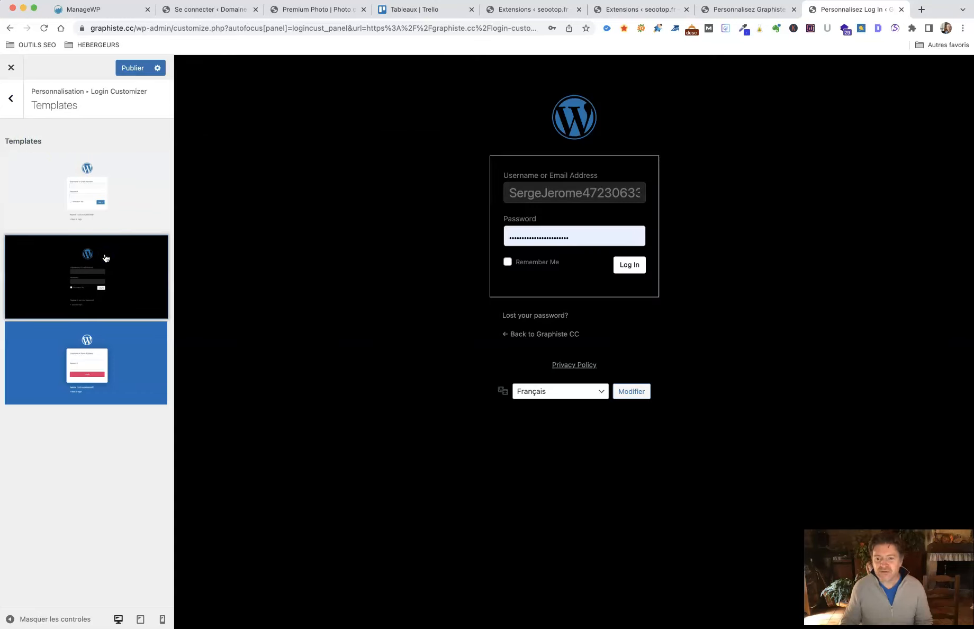
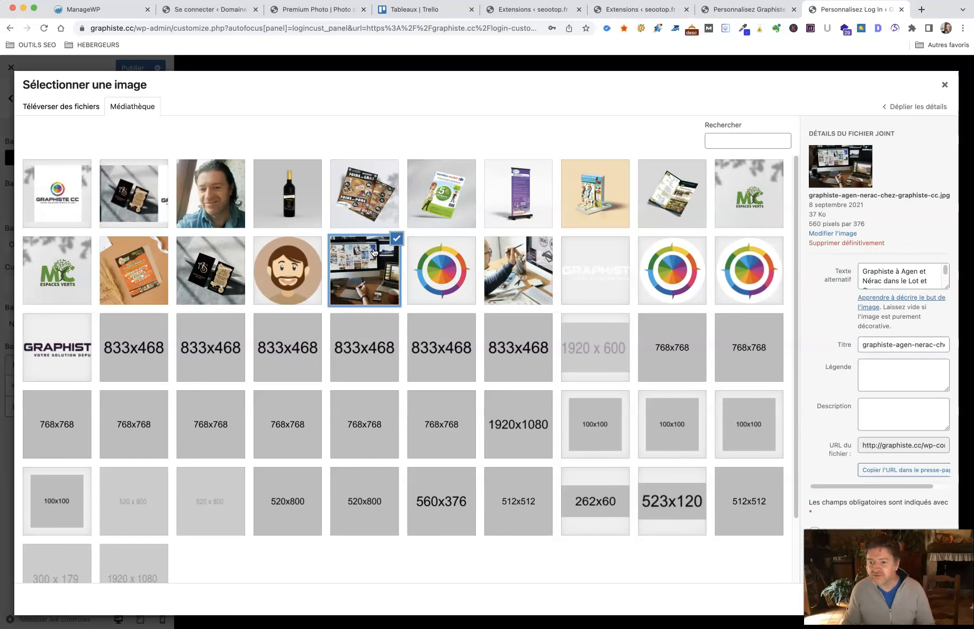
Set the login page's background image to graphiste-agen-chez-graphiste-cc.jpg from the media library
left_click(523, 270)
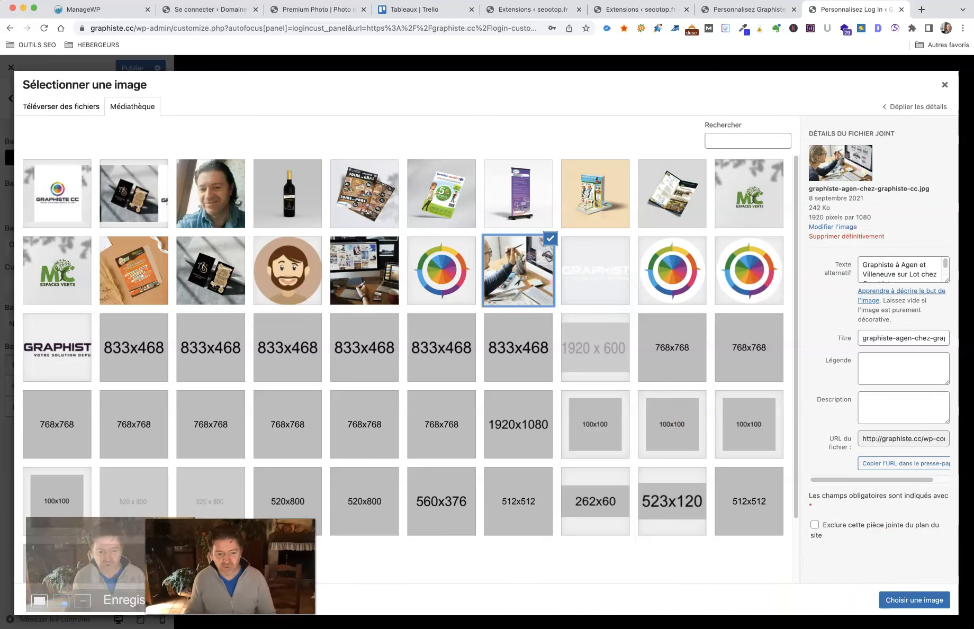
left_click(906, 602)
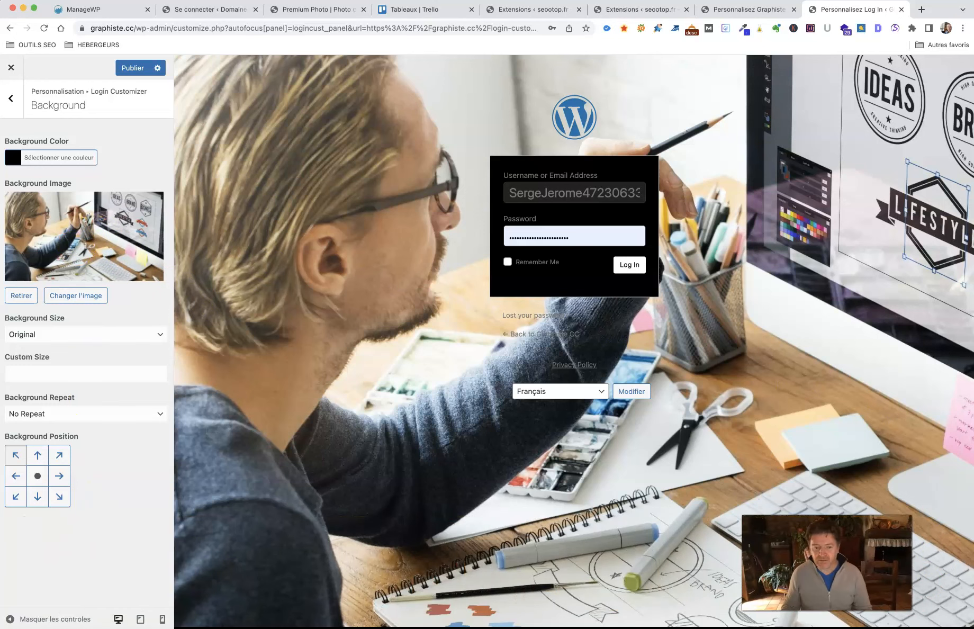
Replace the login page's background image with the portrait graphiste-agen-boe.jpg from the media library
left_click(70, 231)
left_click(70, 231)
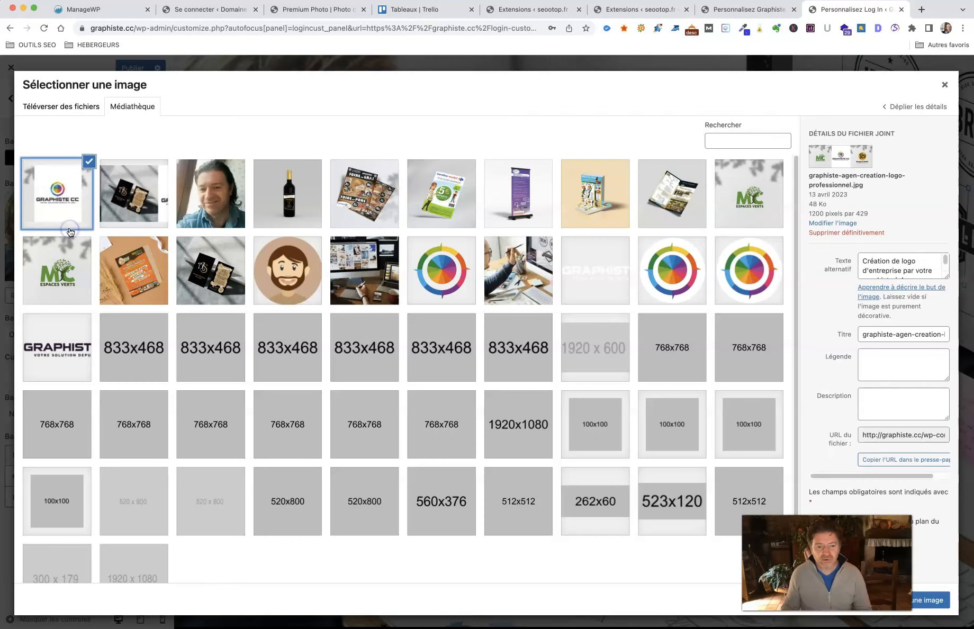
left_click(204, 203)
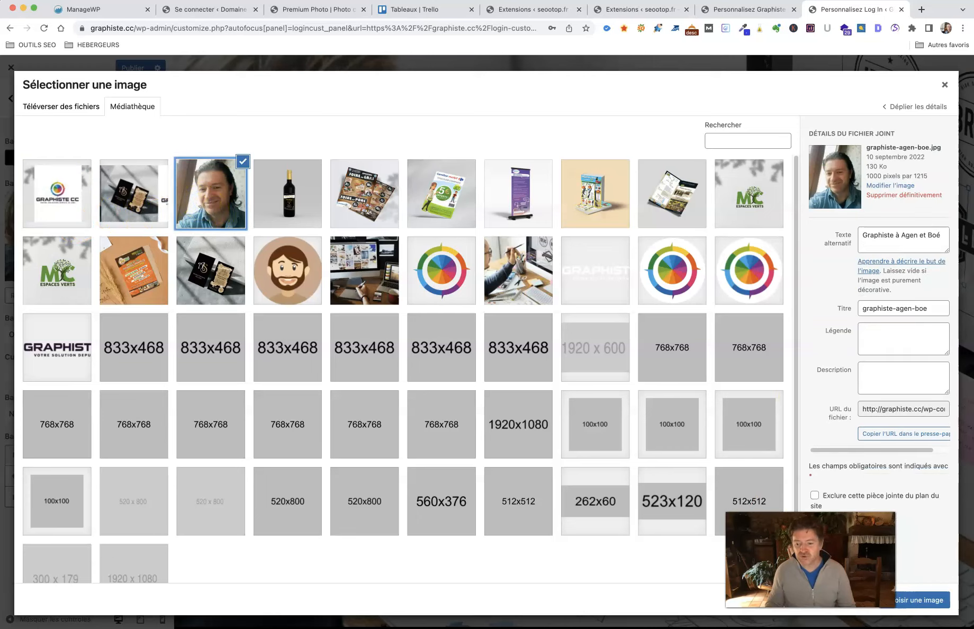
left_click(912, 600)
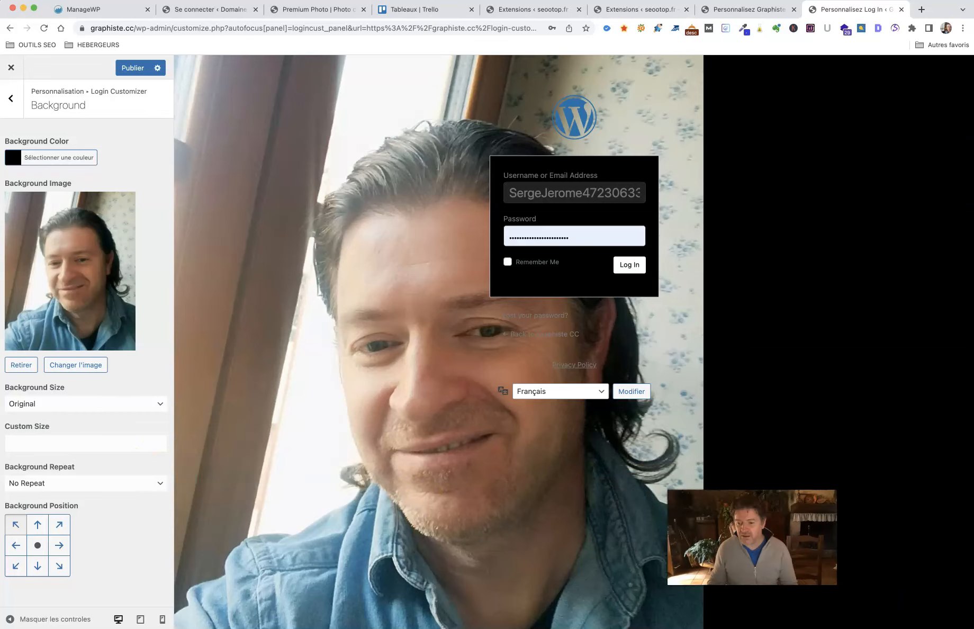
Try the Fill Screen size for the login page's background image, and return it to Original
left_click(26, 402)
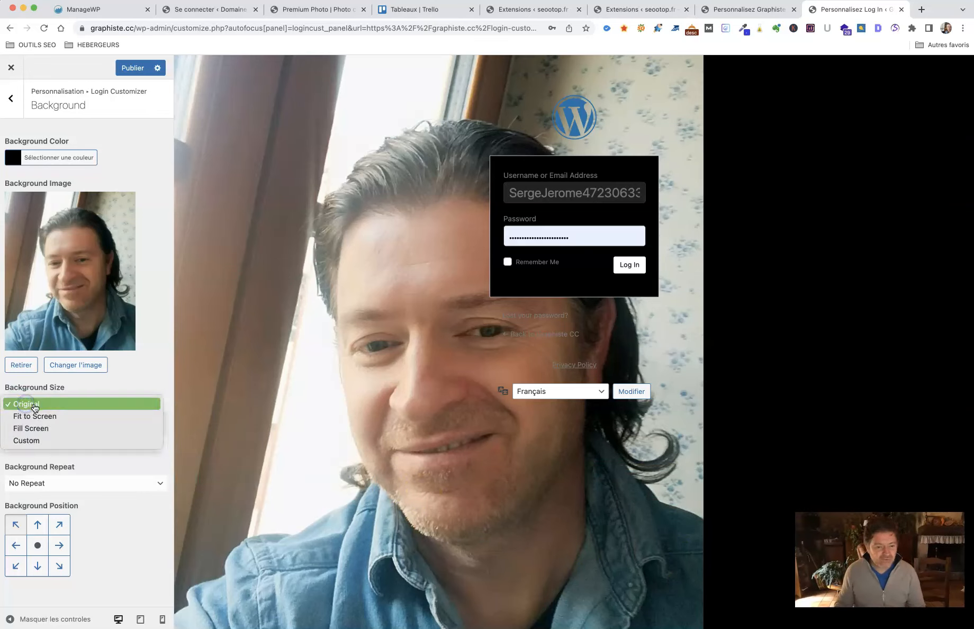
left_click(32, 430)
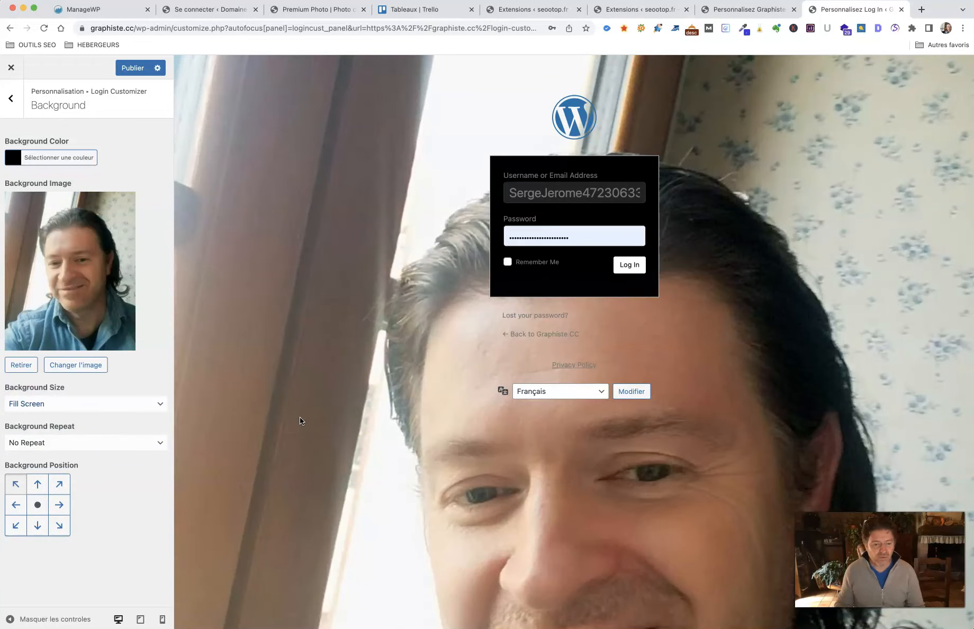
left_click(72, 404)
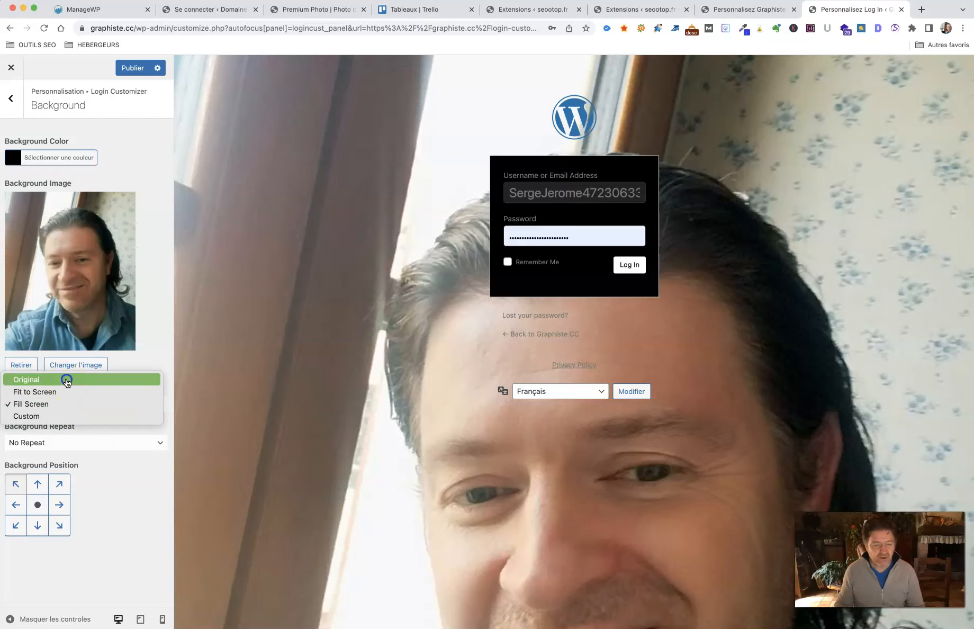
left_click(67, 381)
Set the login page's background image to Repeat Horizontally
left_click(53, 442)
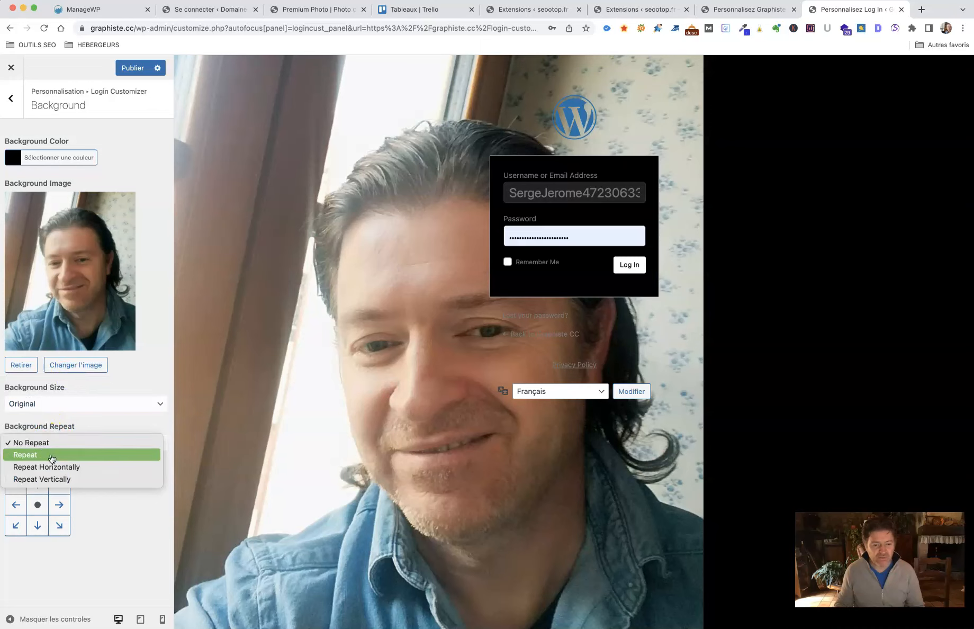
left_click(53, 467)
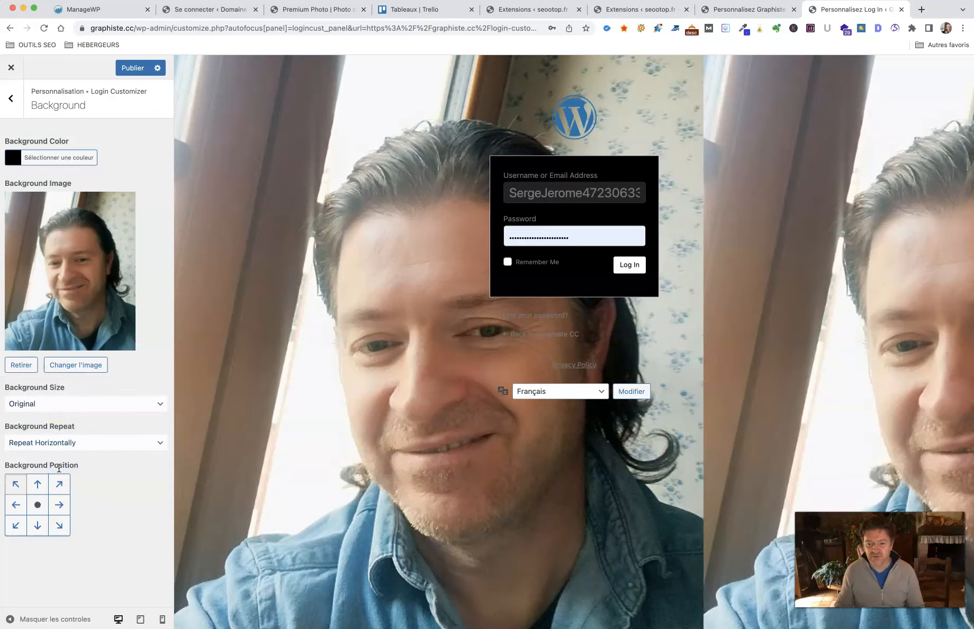
left_click(51, 447)
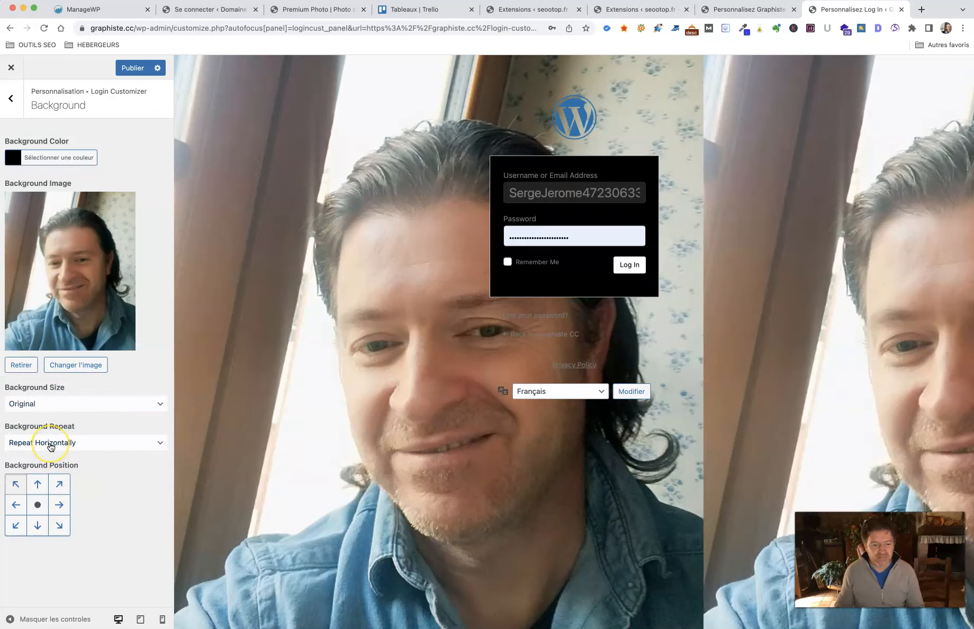
Replace the background image with Graphiste-CC-agen-marmande.png from the media library and set its background repeat to Repeat
left_click(74, 365)
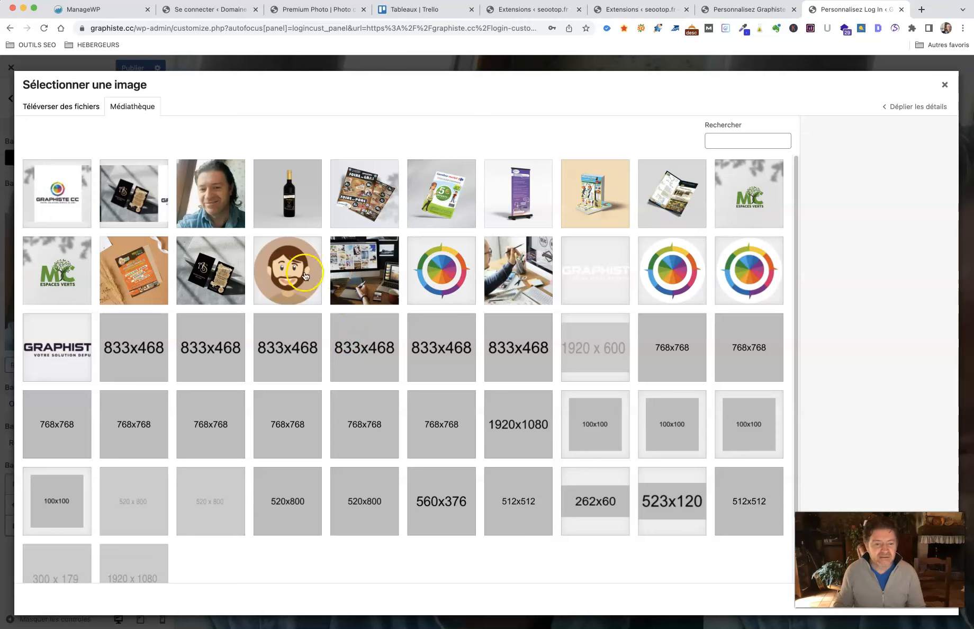
left_click(50, 213)
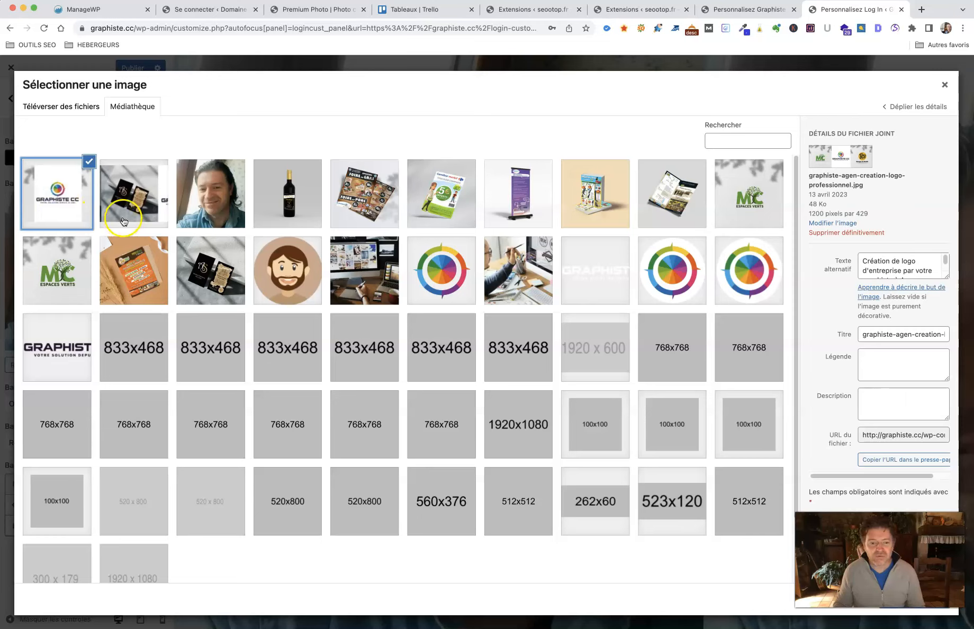
left_click(68, 328)
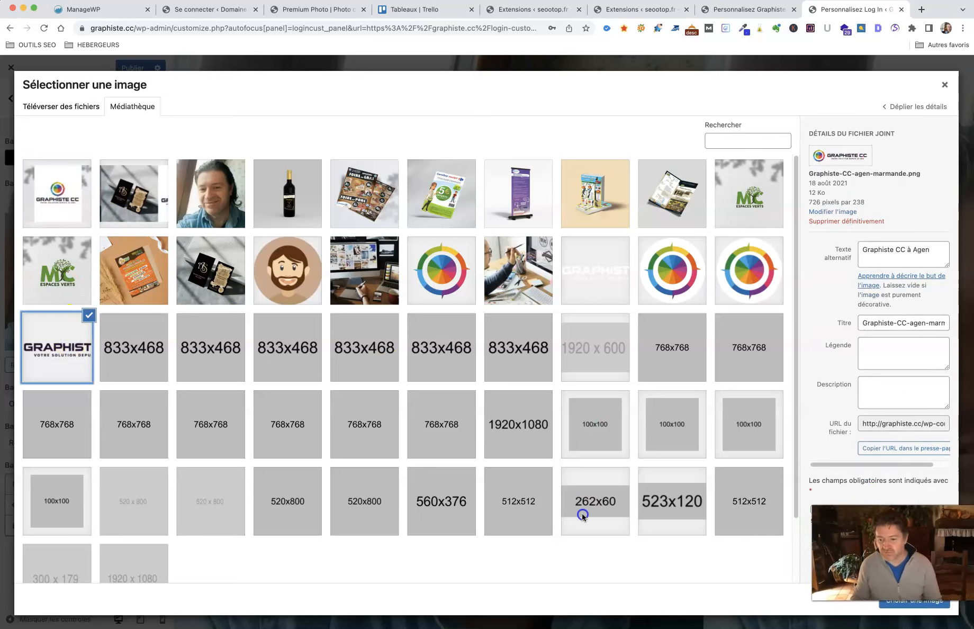
left_click(917, 600)
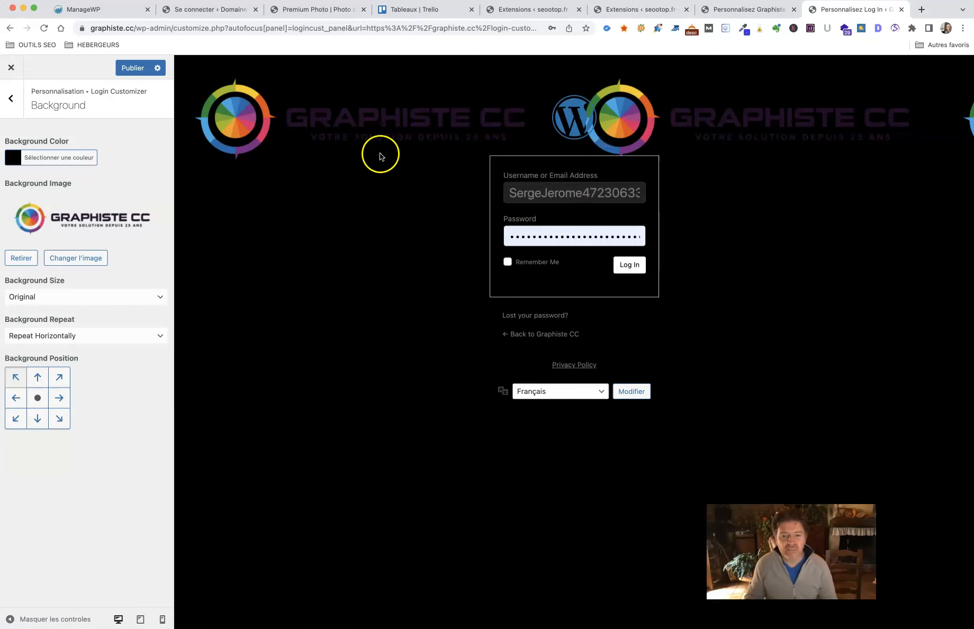
left_click(35, 340)
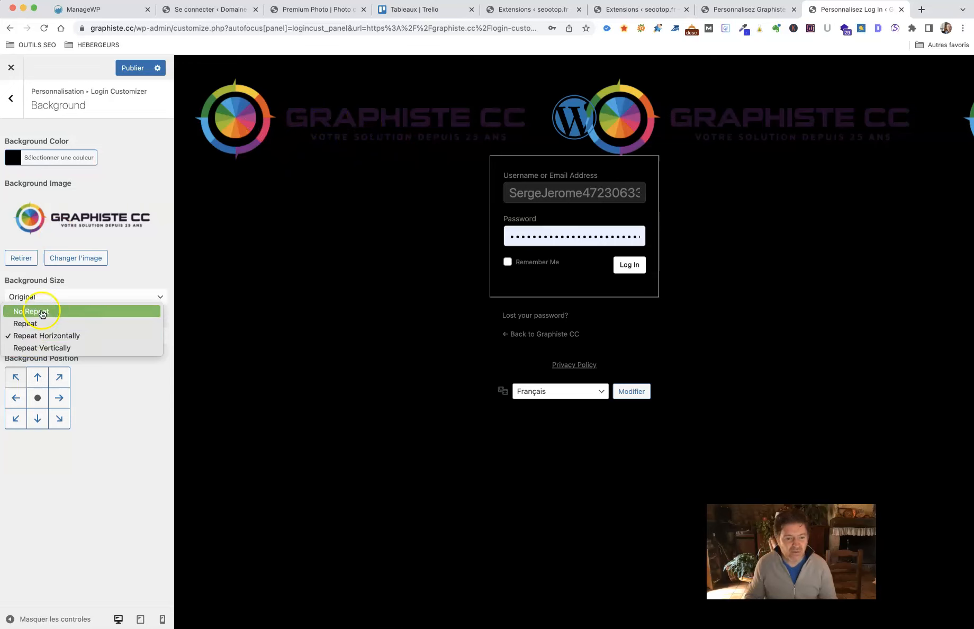
left_click(36, 325)
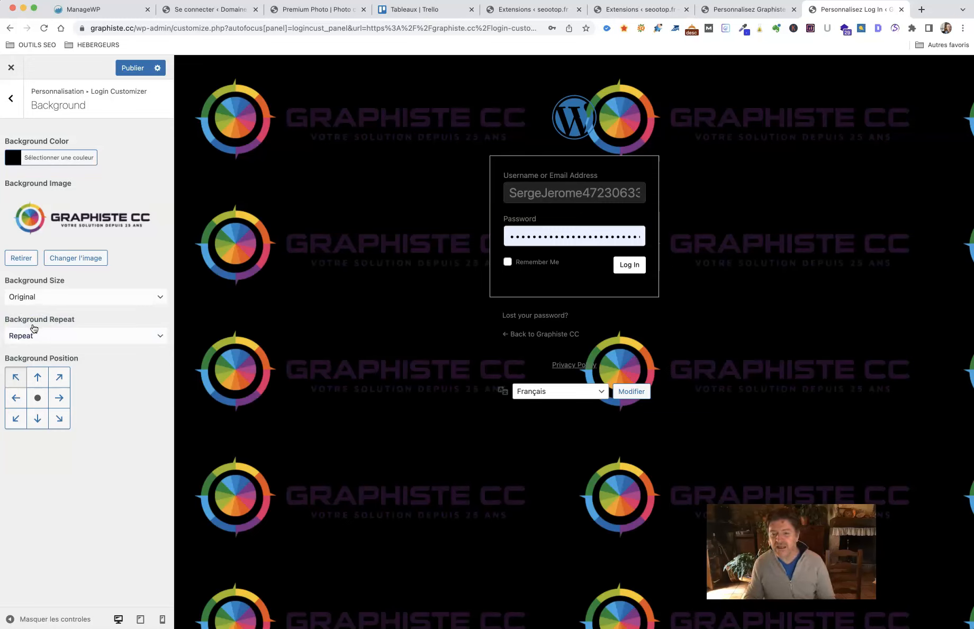
Go to the login page's logo settings and try disabling the logo, leaving it enabled again
left_click(11, 101)
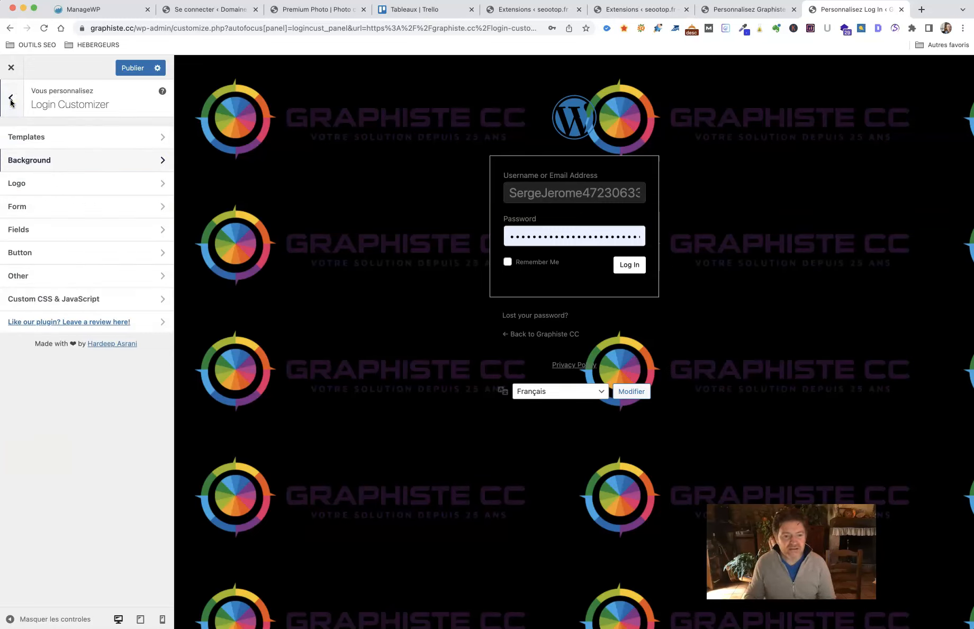
left_click(56, 193)
left_click(153, 133)
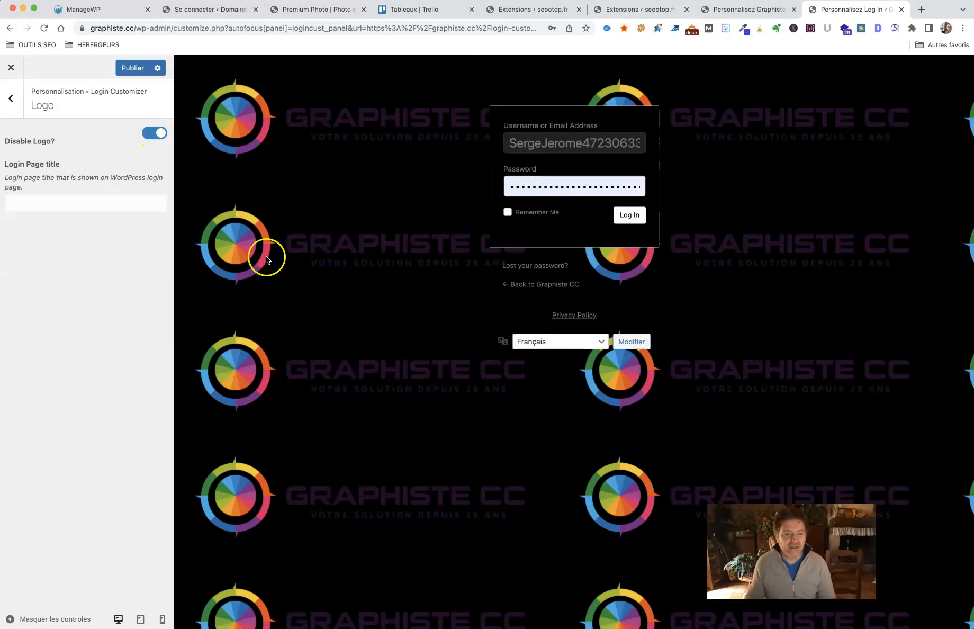
left_click(153, 135)
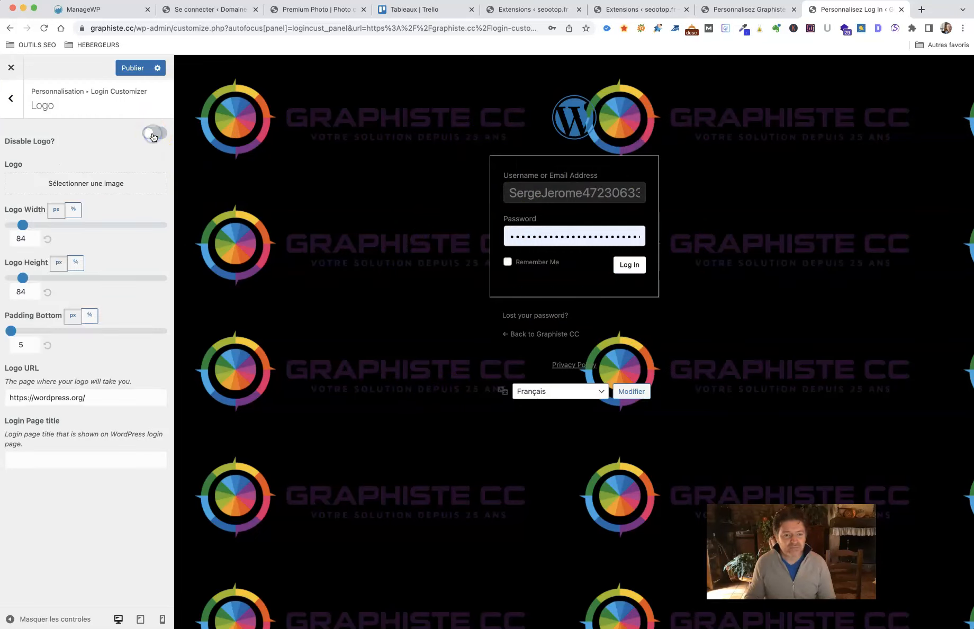
Set the login page's logo to cropped-Graphiste-CC-favicon.png from the media library
left_click(138, 186)
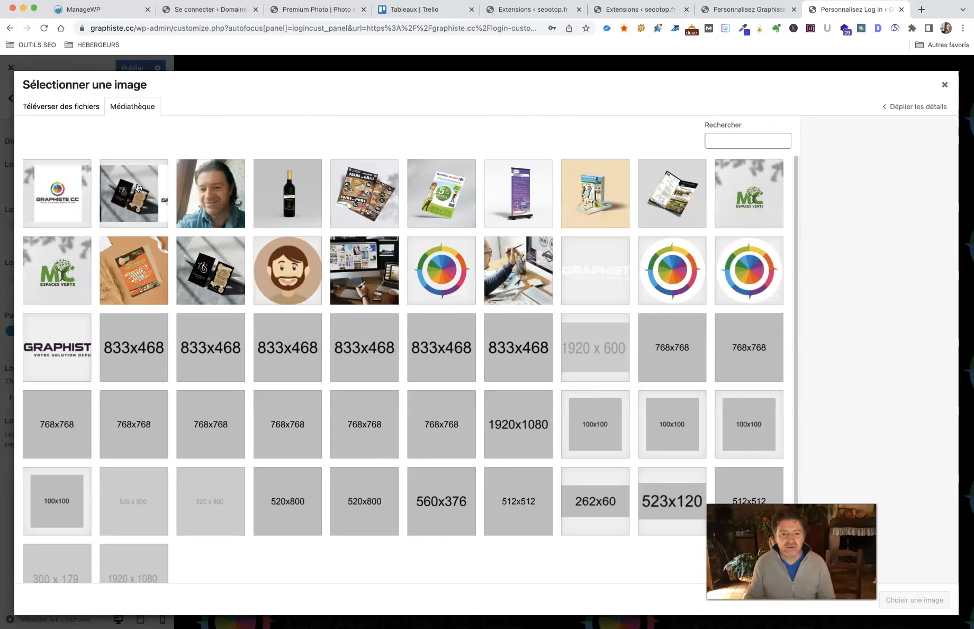
left_click(606, 276)
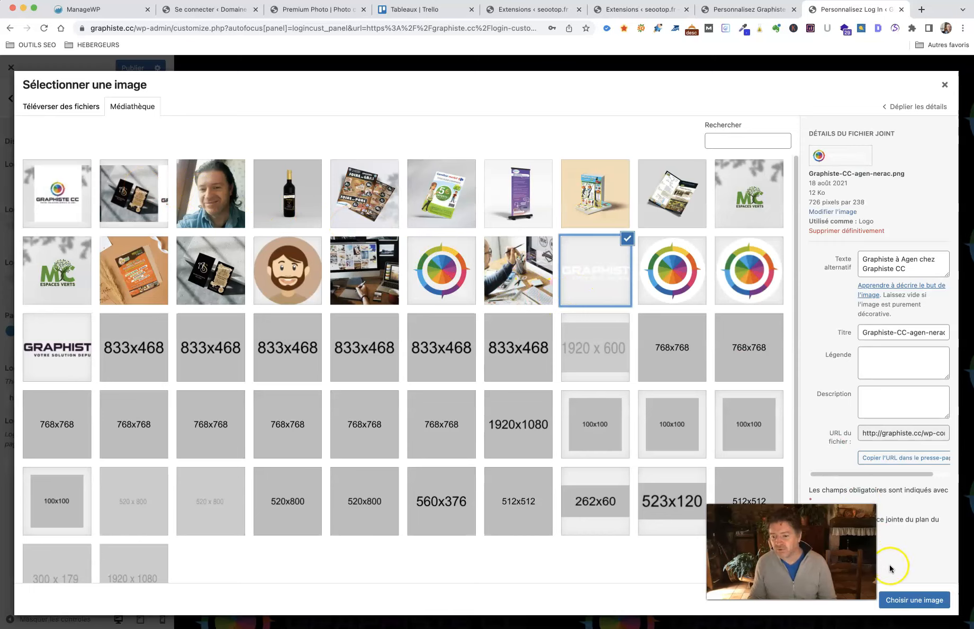
left_click(673, 273)
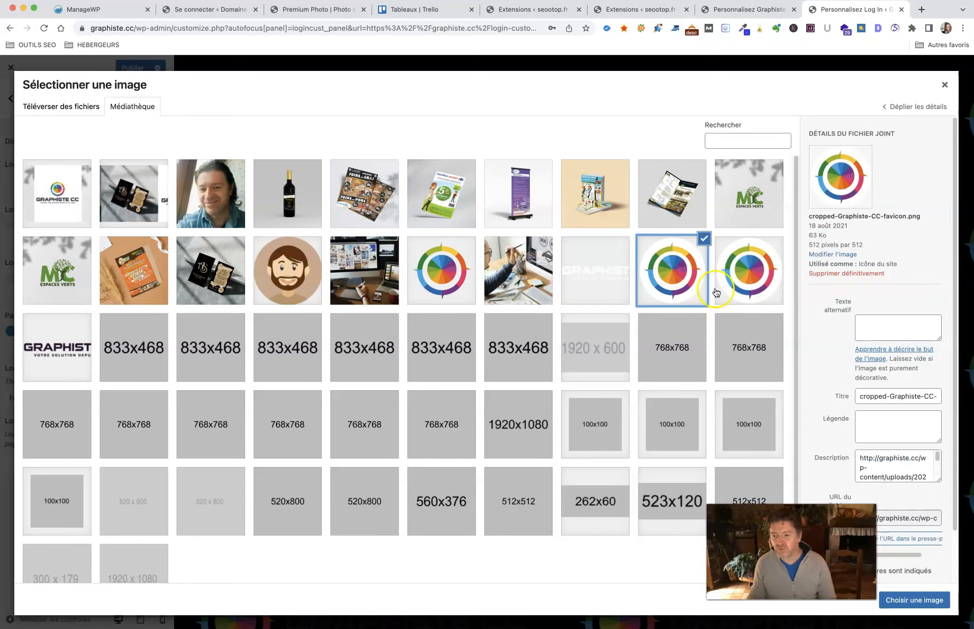
left_click(912, 600)
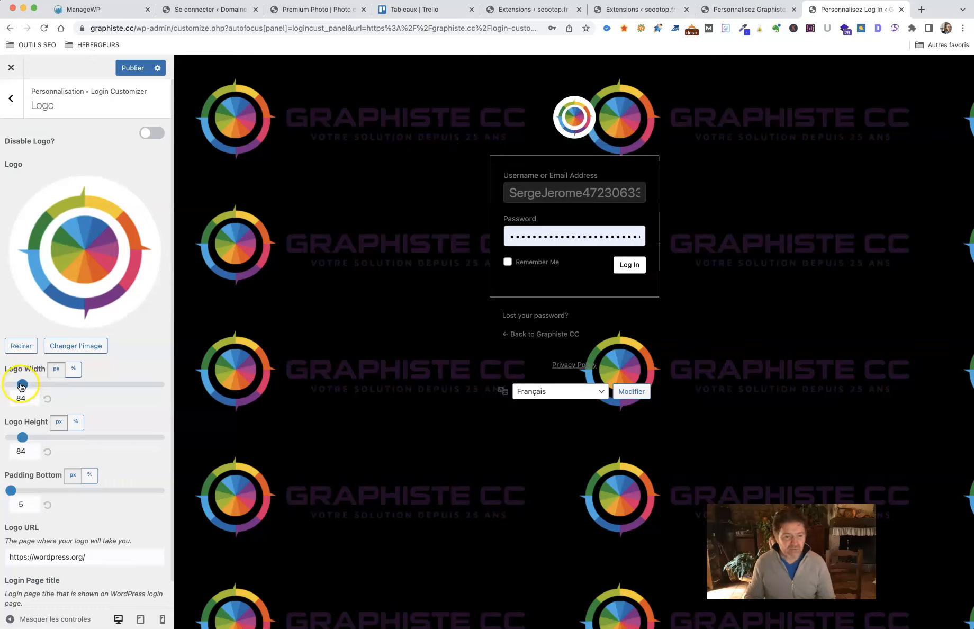
Enlarge the login logo to a width of 127 and a height of 124
left_click_drag(21, 385, 29, 388)
left_click_drag(23, 438, 29, 438)
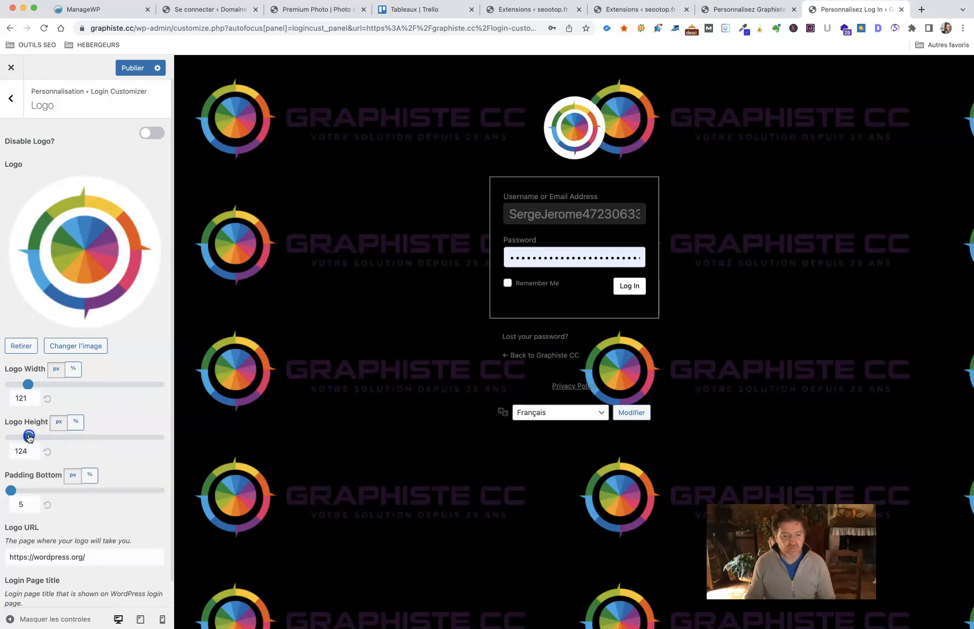
left_click_drag(28, 384, 30, 385)
Enter "Graphiste CC Connexion" as the login page title
scroll(94, 369, "down", 1)
scroll(127, 395, "down", 1)
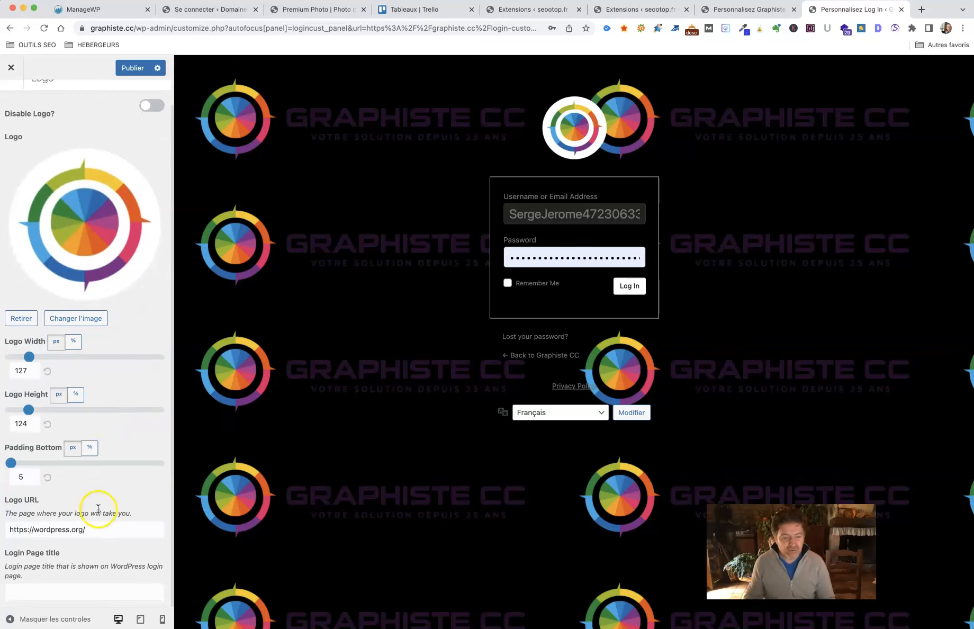
left_click(94, 524)
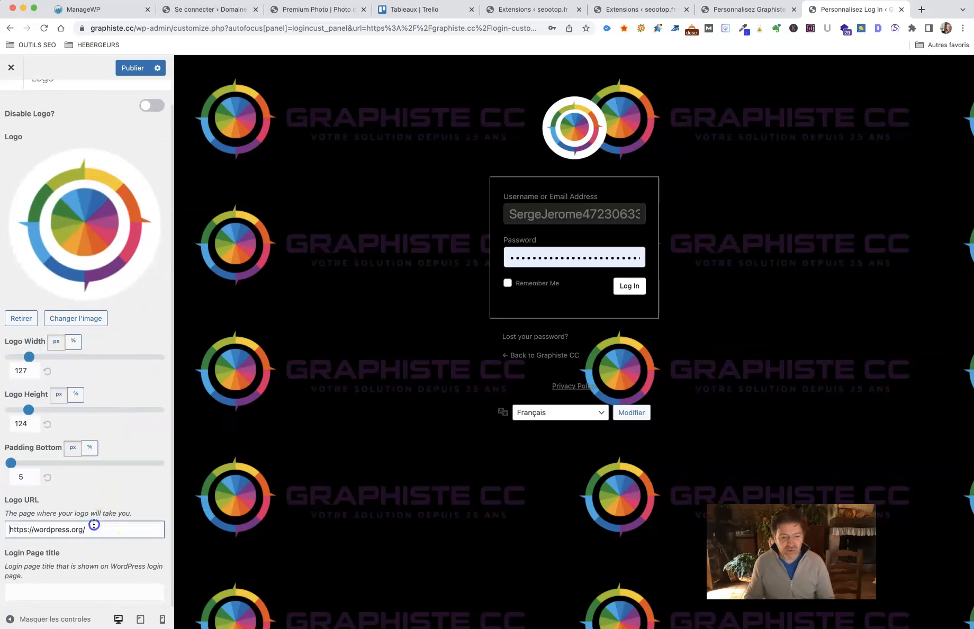
left_click(53, 584)
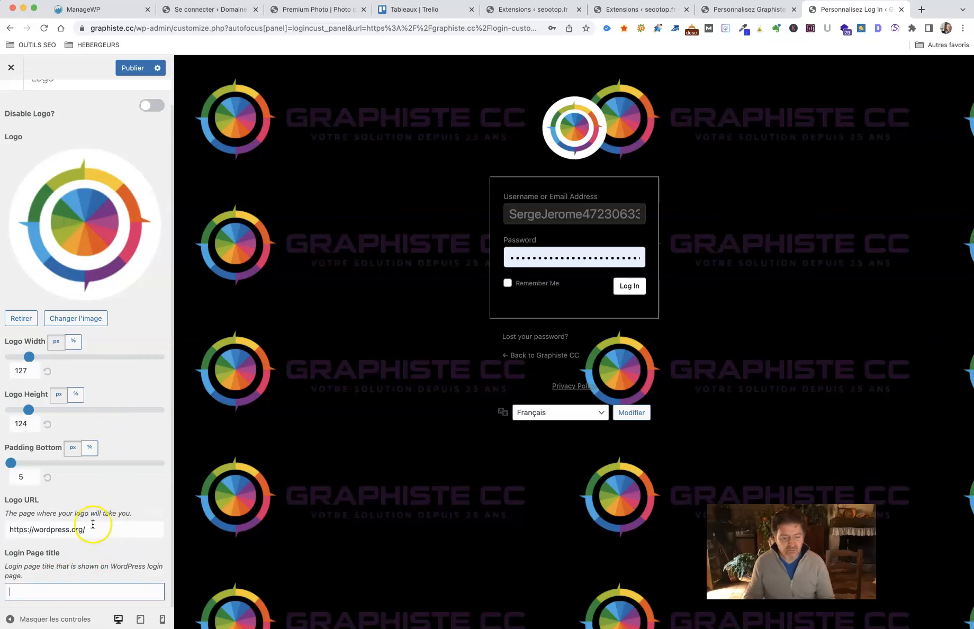
left_click(41, 591)
type("Connexion")
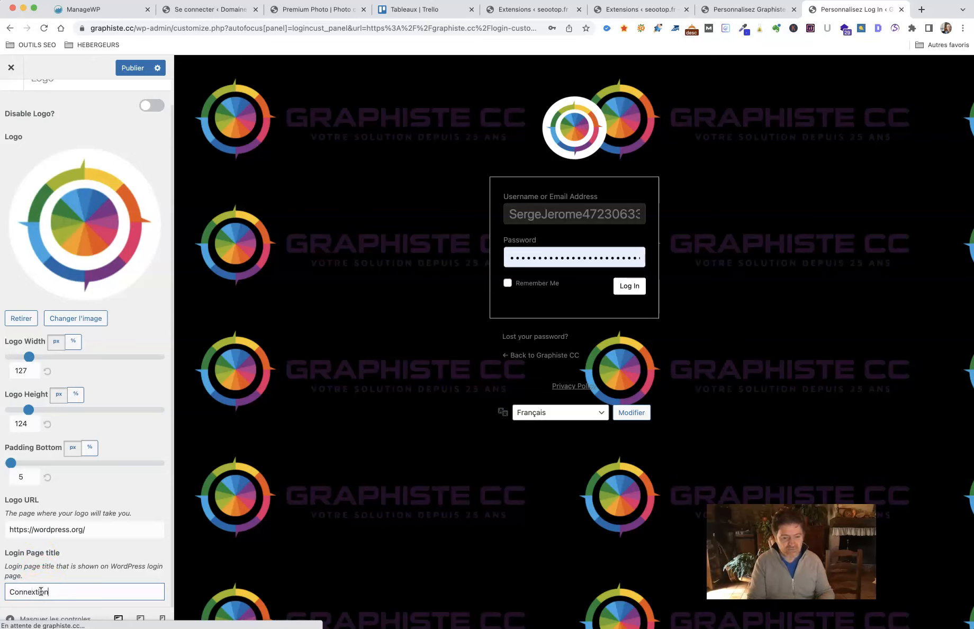
type("b")
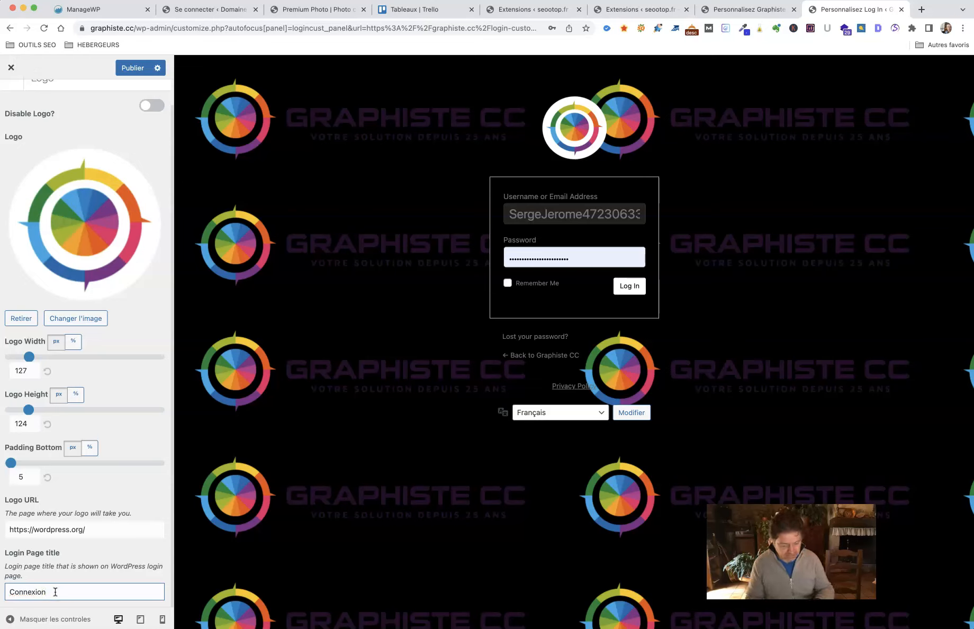
type("raphiste")
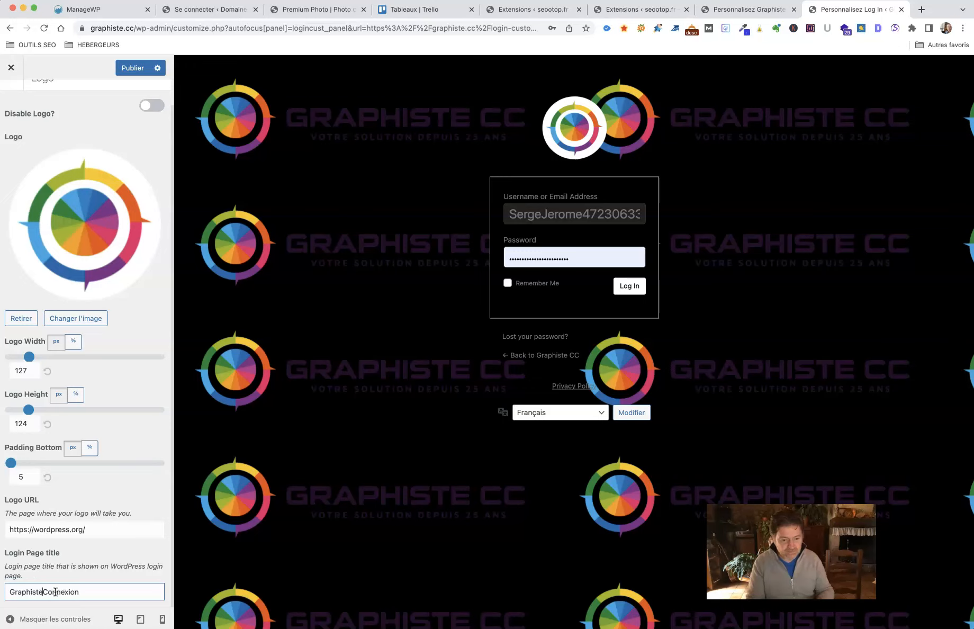
type(" CC")
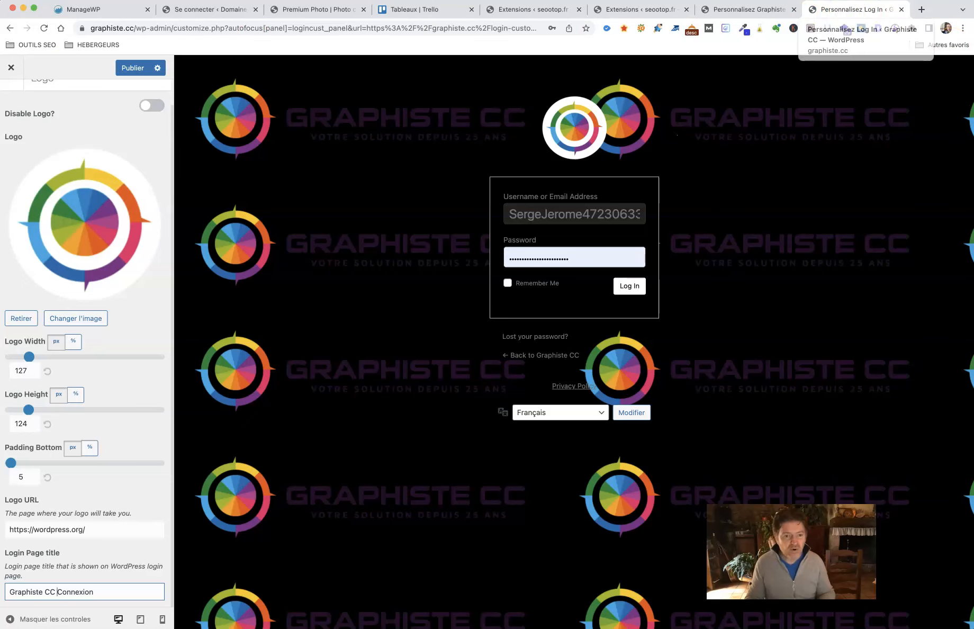
Return to the background settings and replace the background image with graphiste-agen-nerac-chez-graphiste-cc.jpg from the media library
scroll(98, 214, "up", 1)
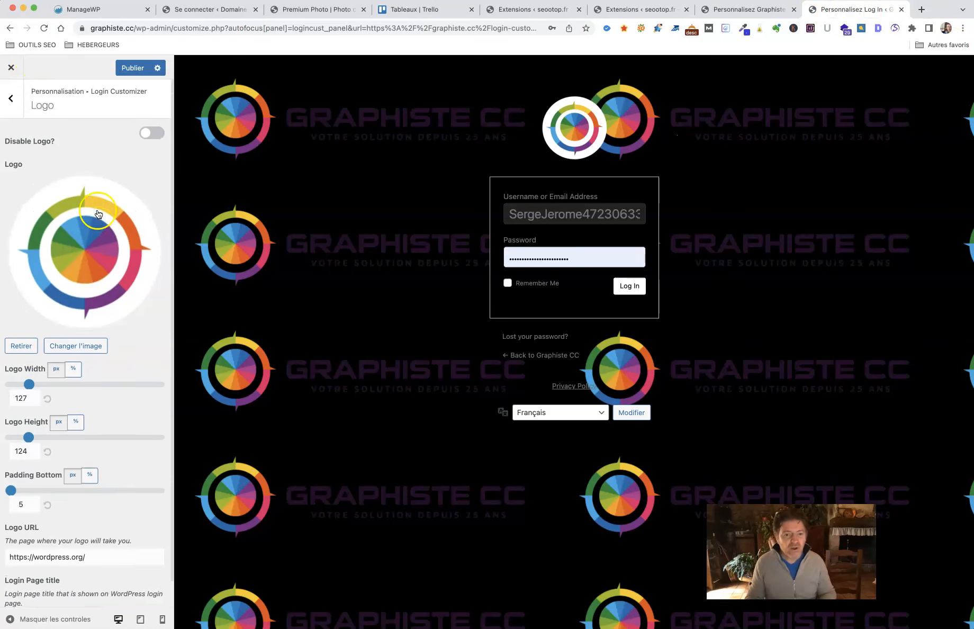
left_click(9, 99)
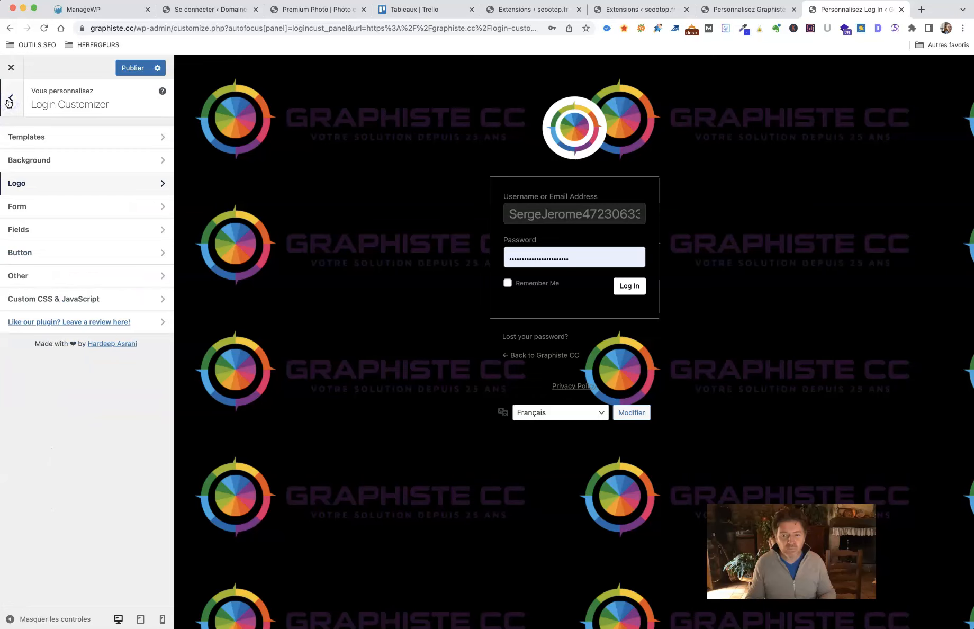
left_click(35, 161)
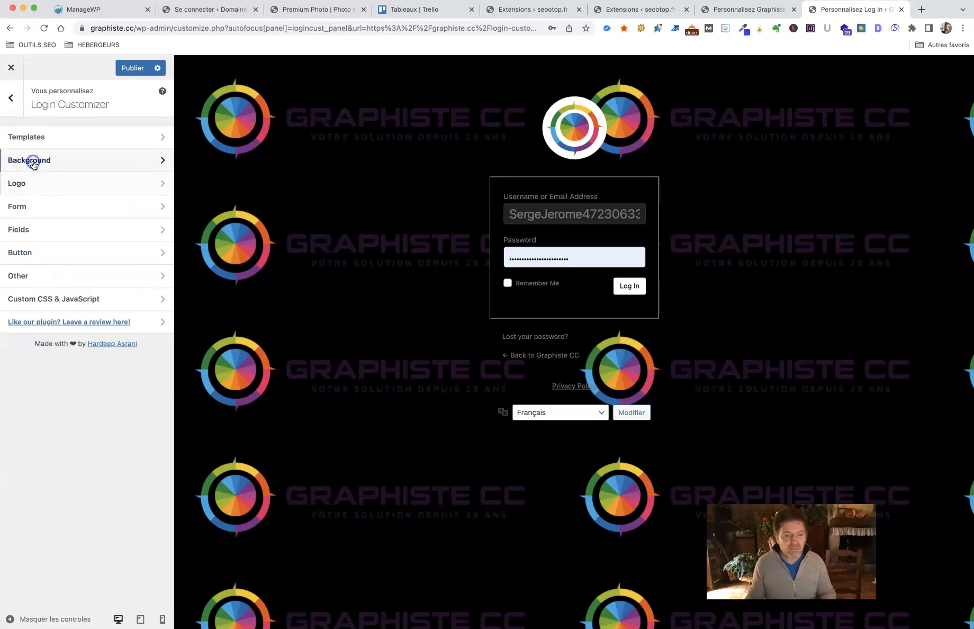
left_click(34, 233)
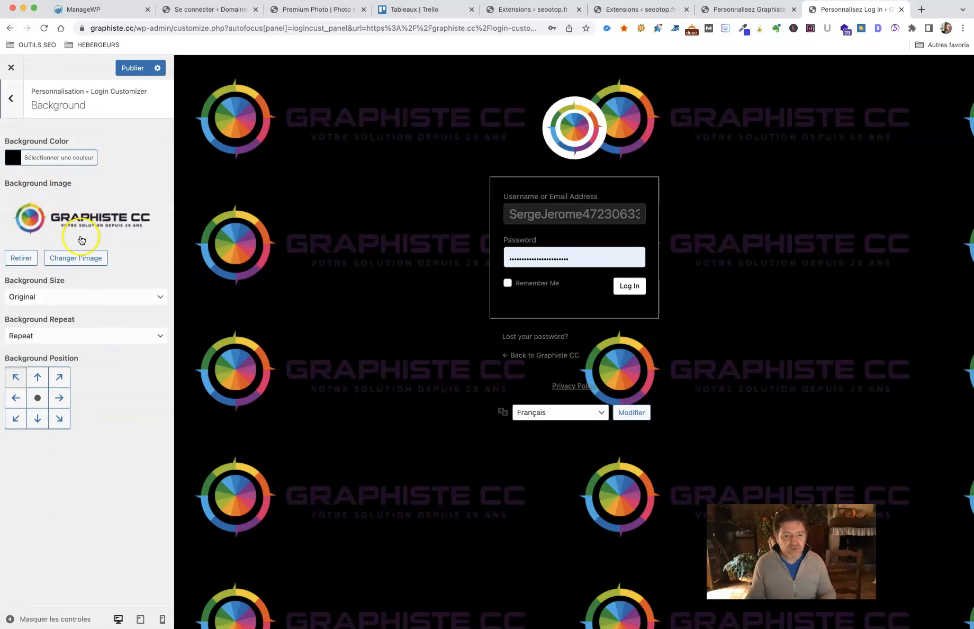
left_click(80, 256)
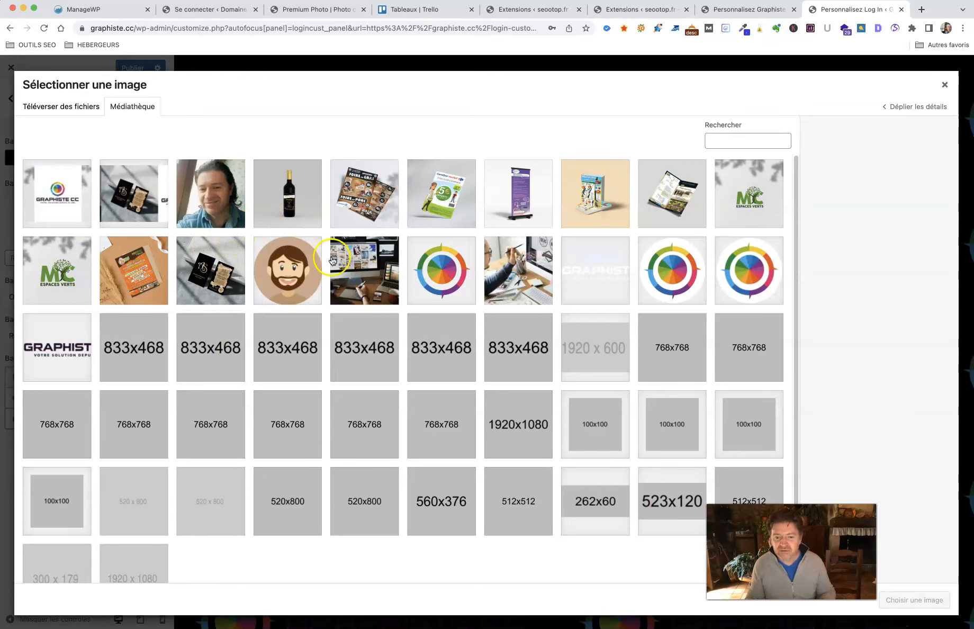
left_click(367, 268)
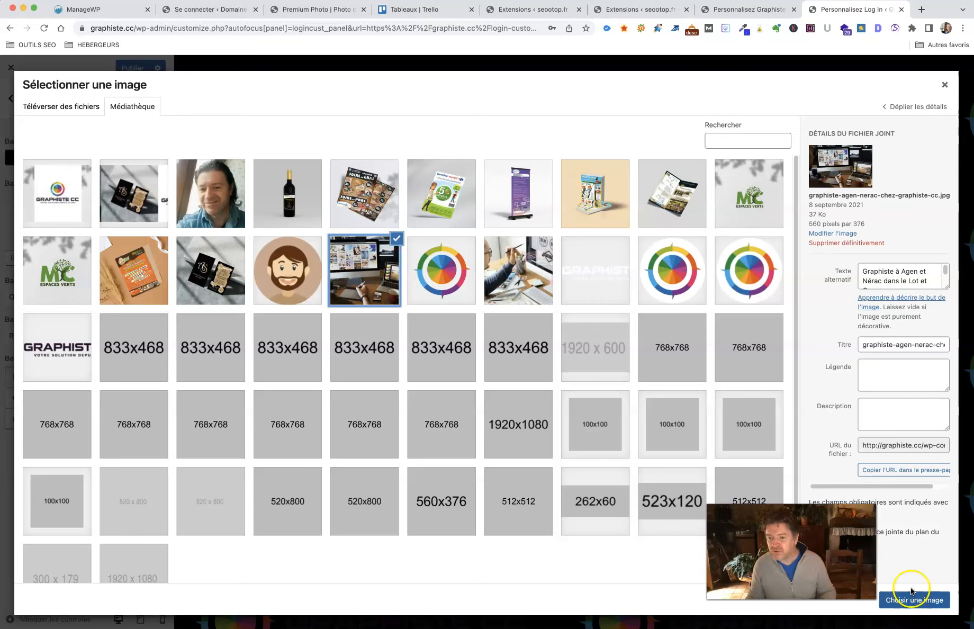
left_click(921, 601)
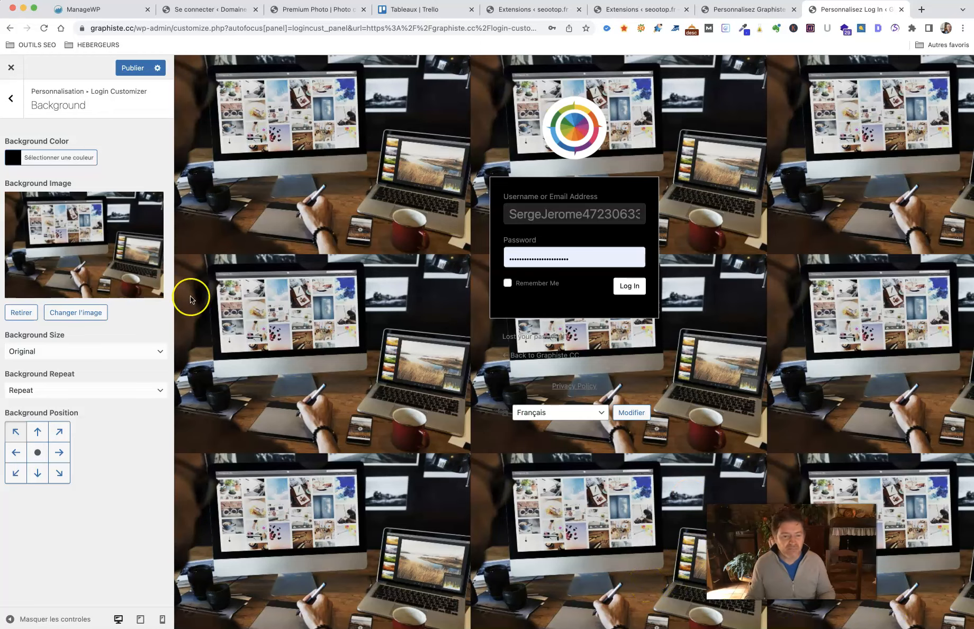
Replace the login page's background image with graphiste-agence-creation-depliant-2-volets.jpg from the media library
left_click(81, 248)
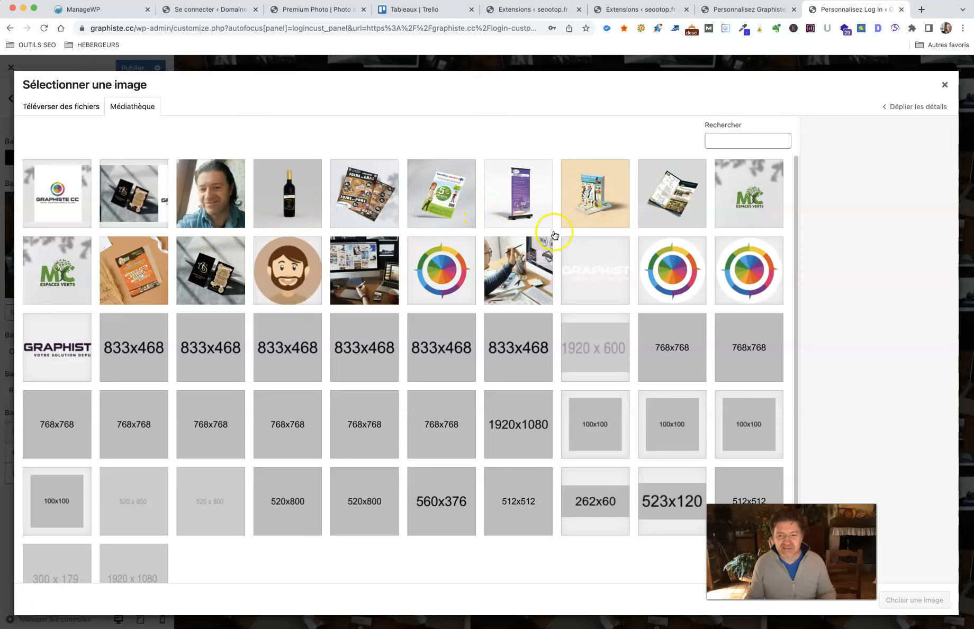
left_click(656, 206)
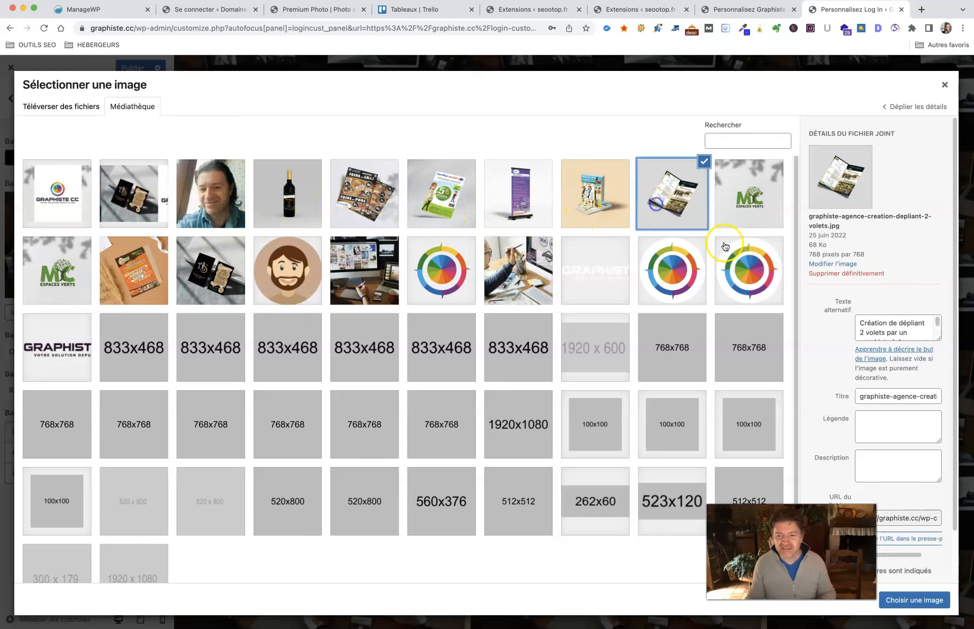
left_click(932, 597)
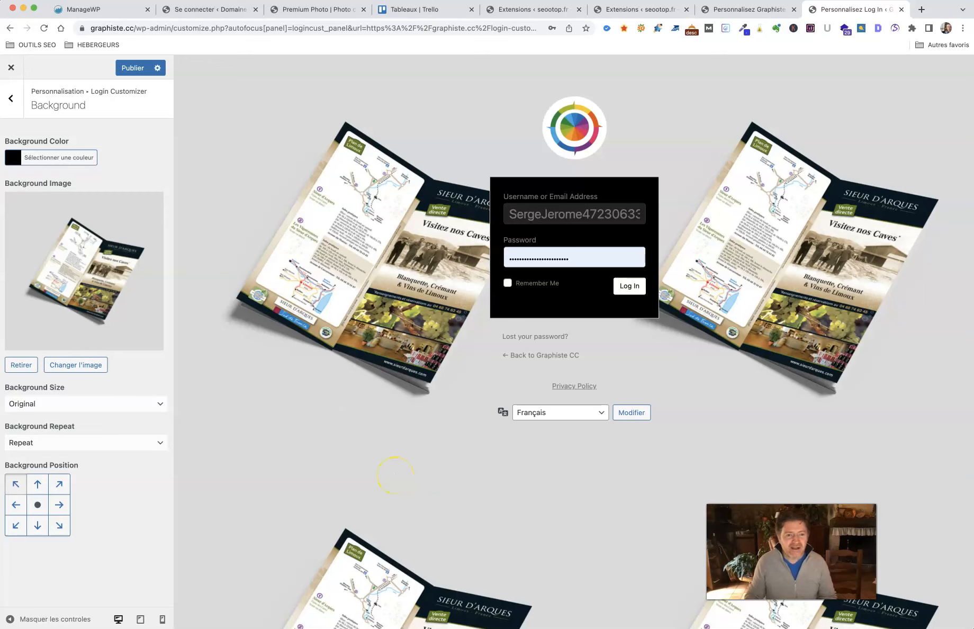
Set the corner radius of the login form's input fields to 8 in the Fields settings
left_click(11, 100)
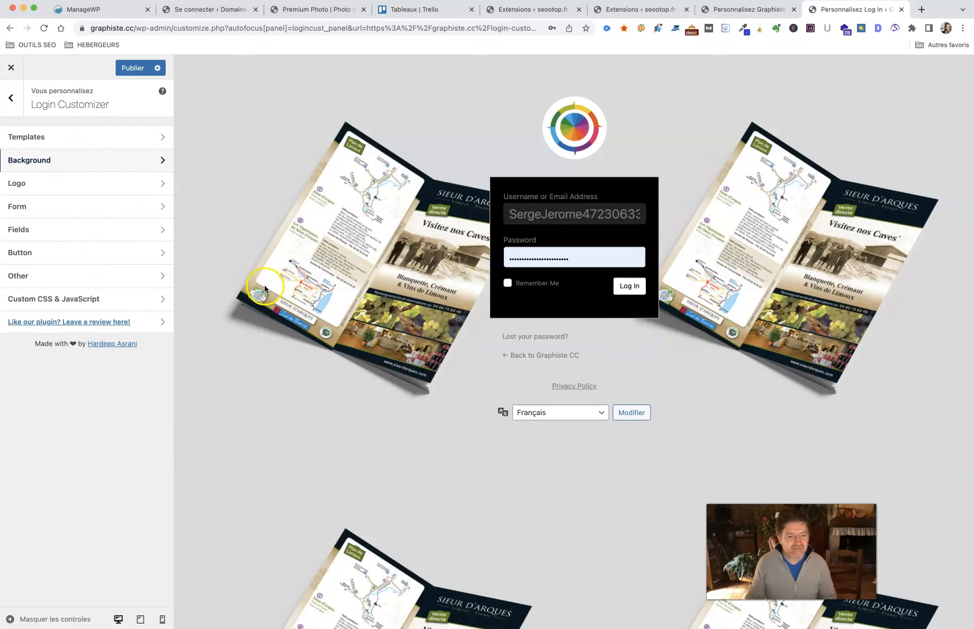
left_click(46, 206)
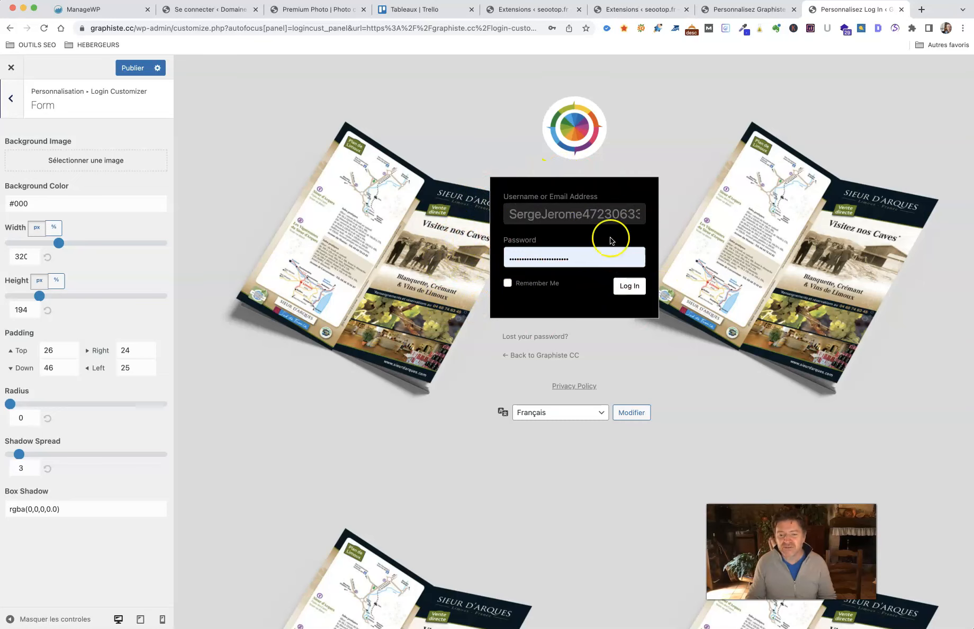
left_click(10, 97)
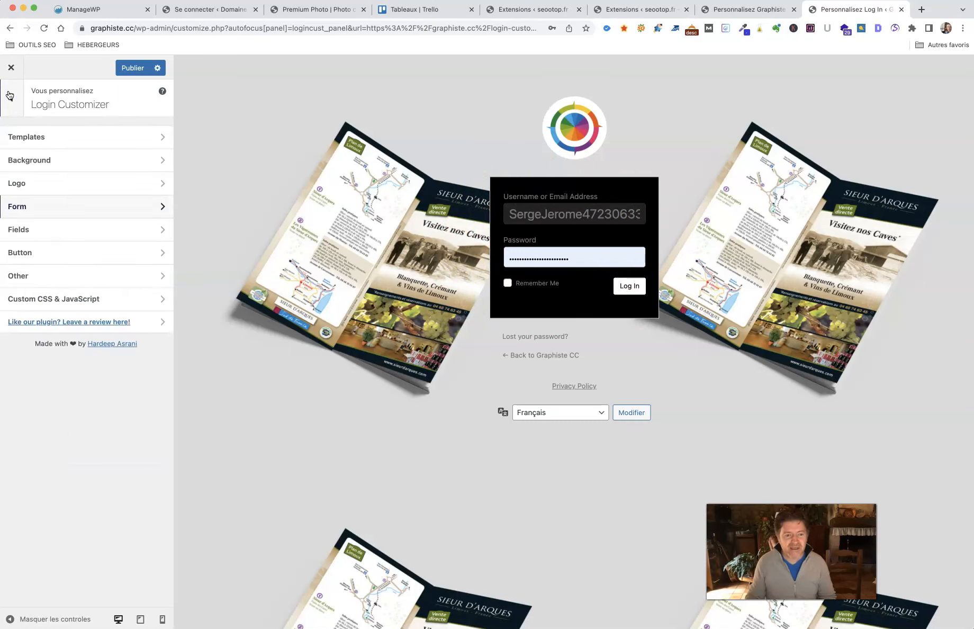
left_click(21, 231)
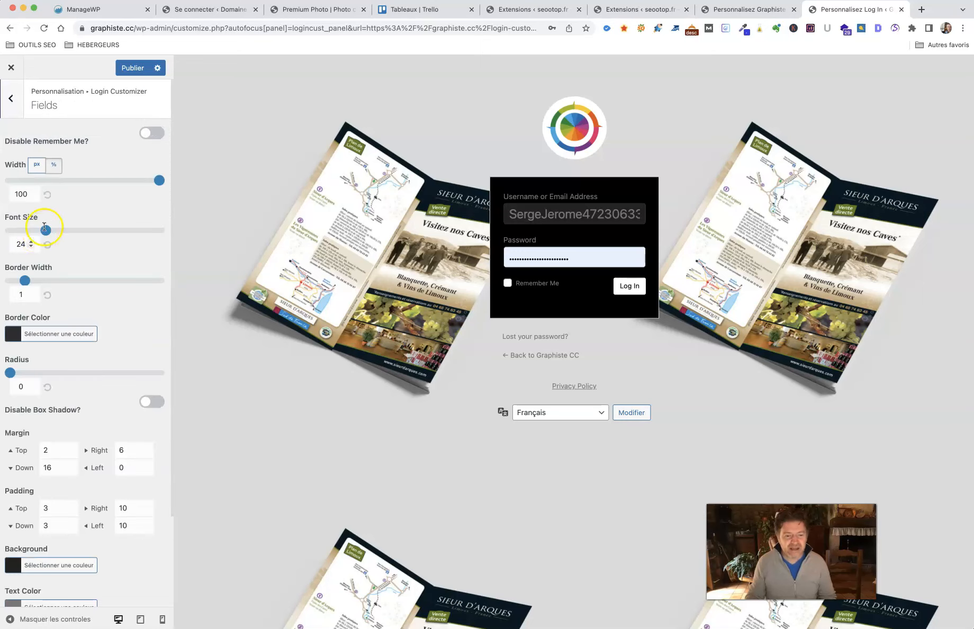
scroll(120, 239, "down", 2)
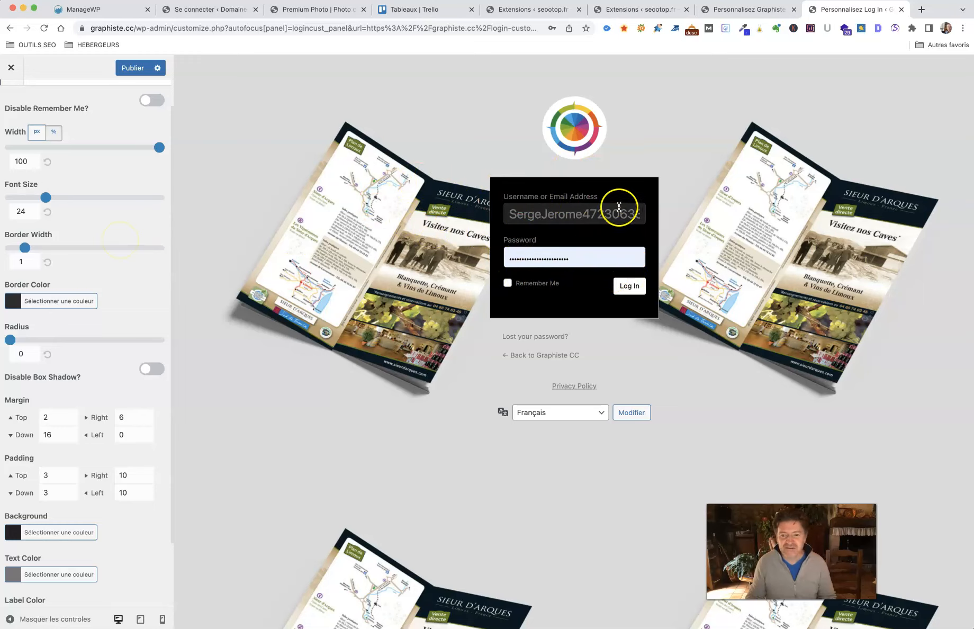
left_click_drag(46, 197, 46, 197)
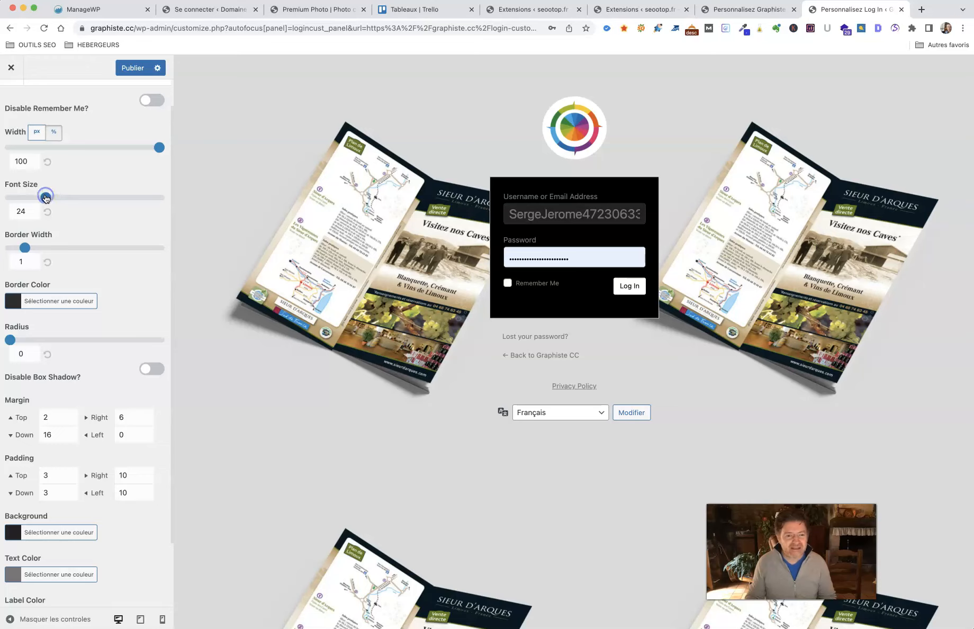
mouse_move(10, 339)
left_mouse_down()
mouse_move(38, 340)
mouse_move(10, 340)
left_mouse_up()
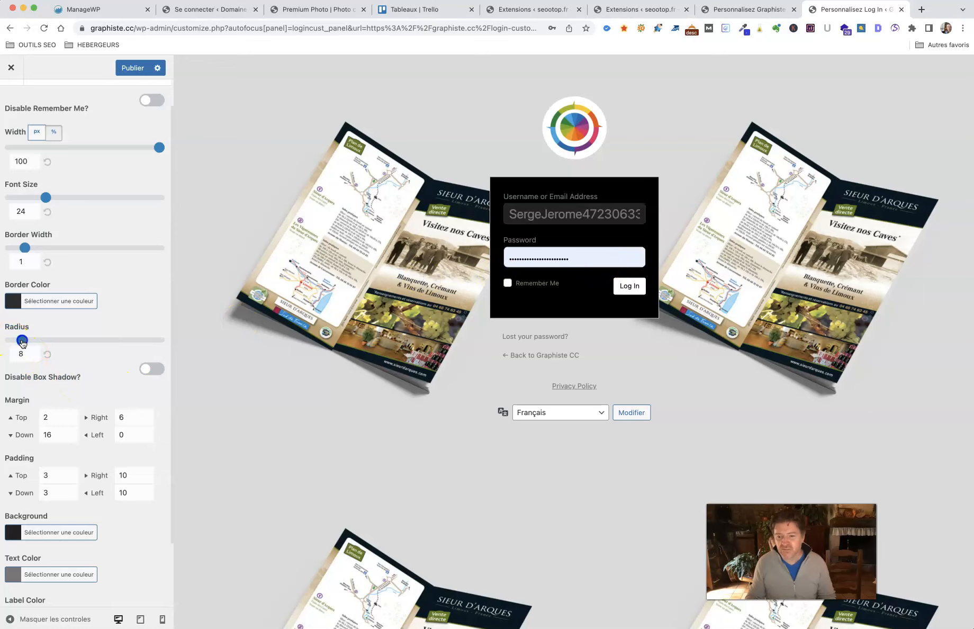
Try red as the input fields' background colour, and settle on black (#000000)
scroll(76, 355, "down", 2)
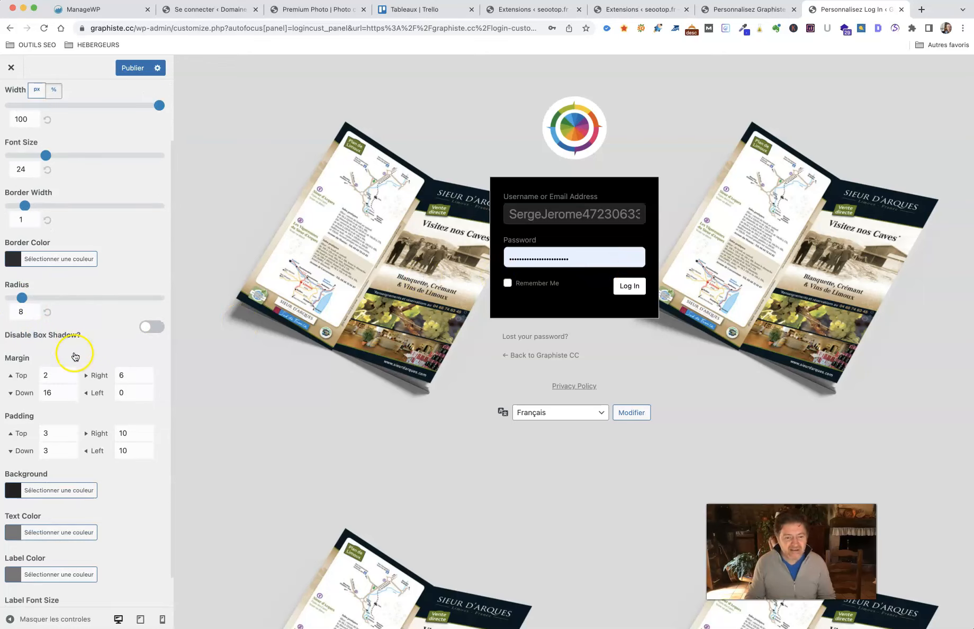
scroll(75, 356, "down", 2)
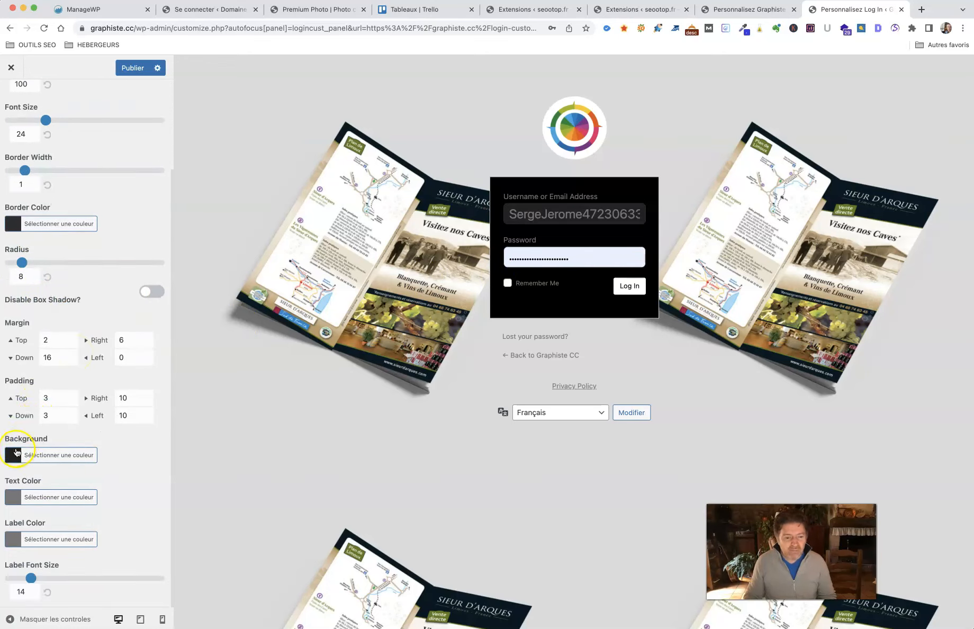
left_click(13, 455)
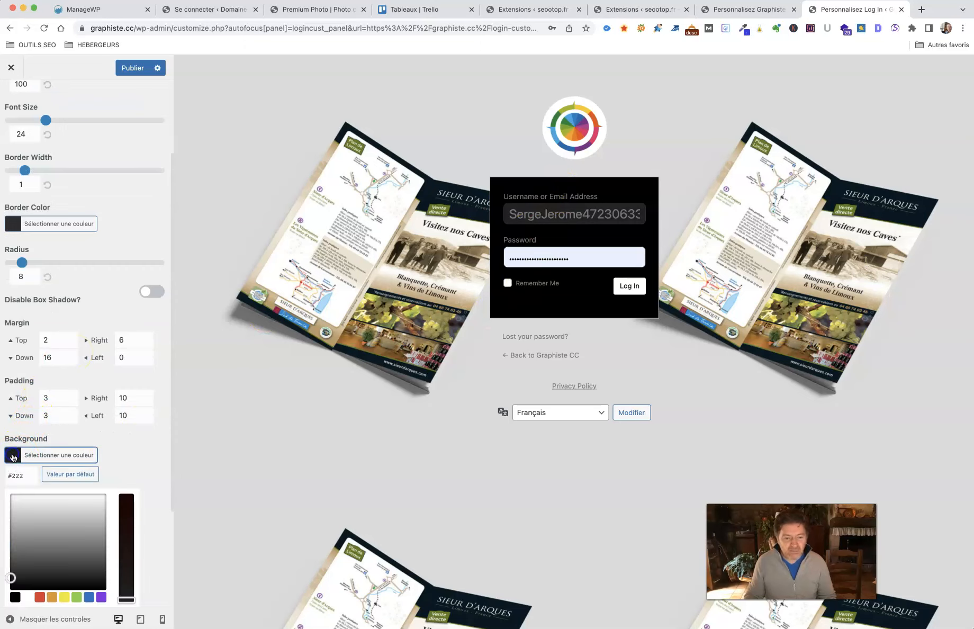
left_click(39, 597)
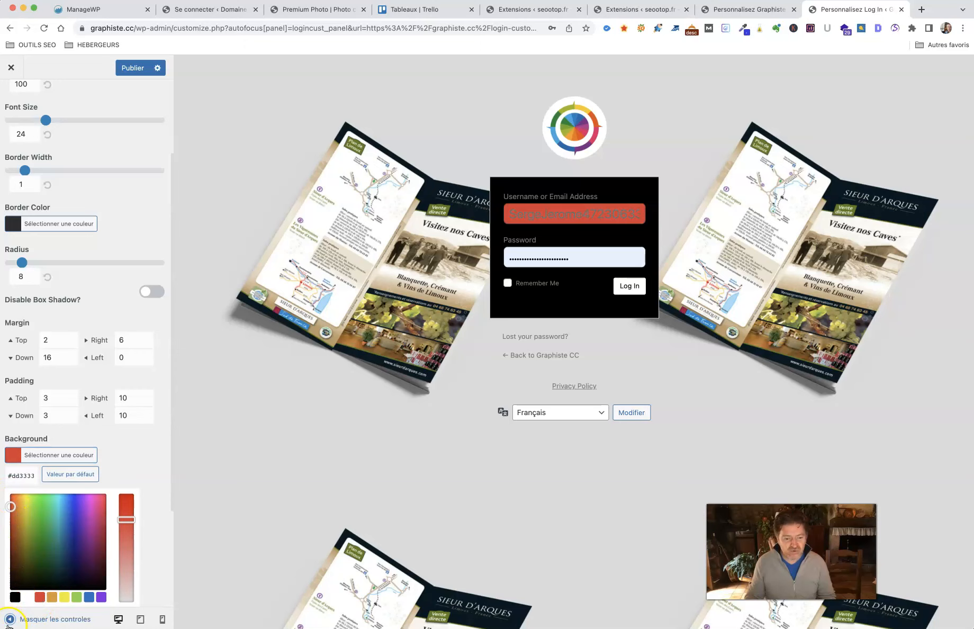
left_click(15, 597)
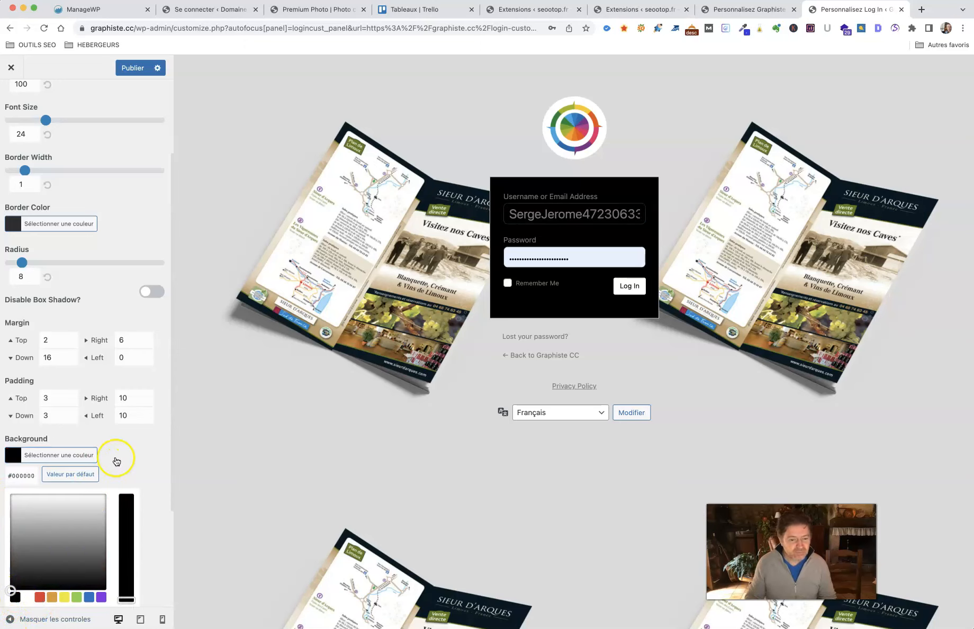
Set the text colour of the input fields to white (#ffffff)
scroll(115, 456, "down", 4)
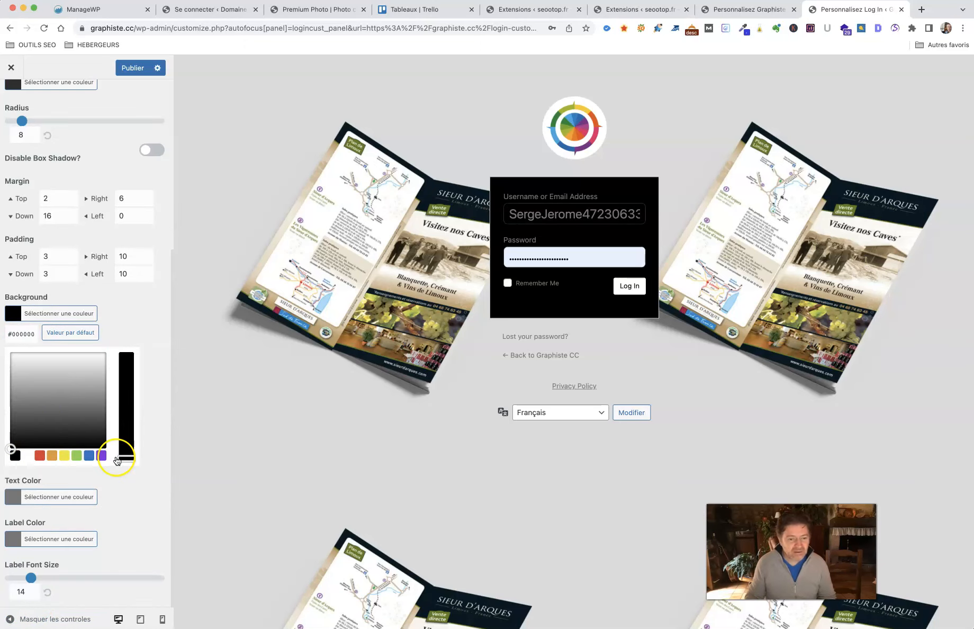
left_click(14, 496)
left_click(12, 396)
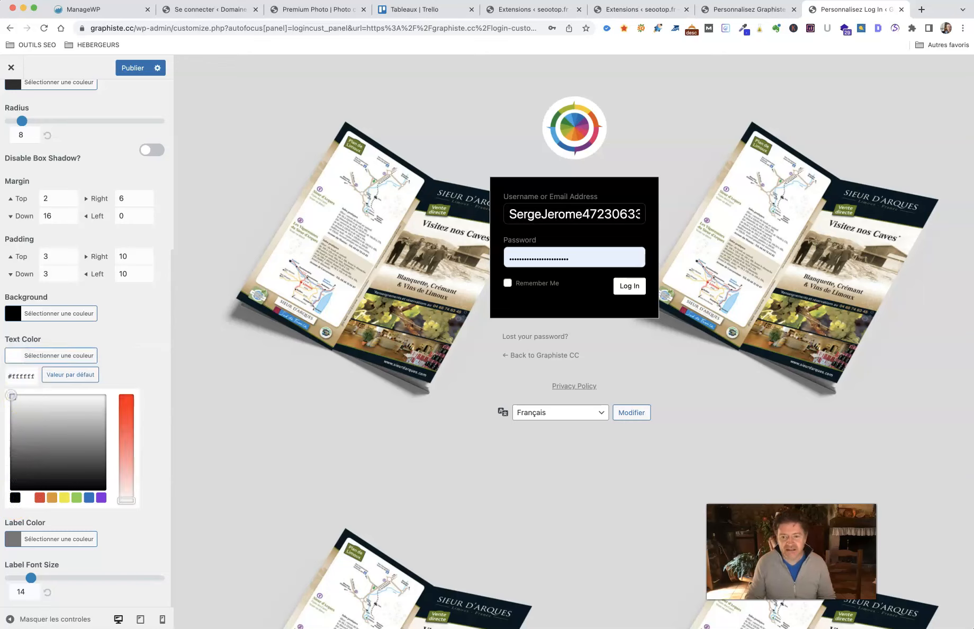
left_click(164, 386)
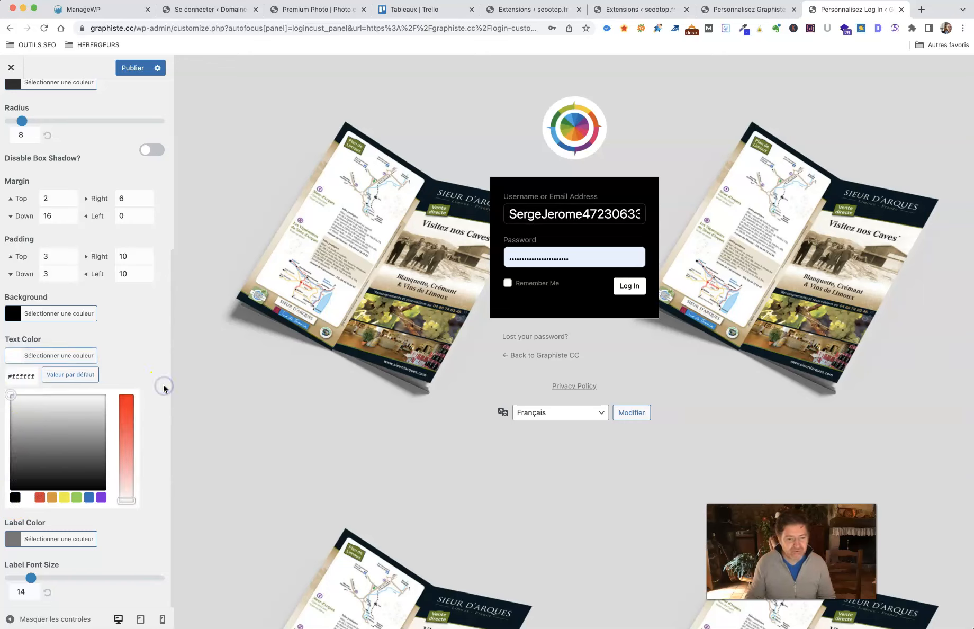
Set the field labels' font size to 18 and their colour to white
left_click_drag(30, 578, 36, 578)
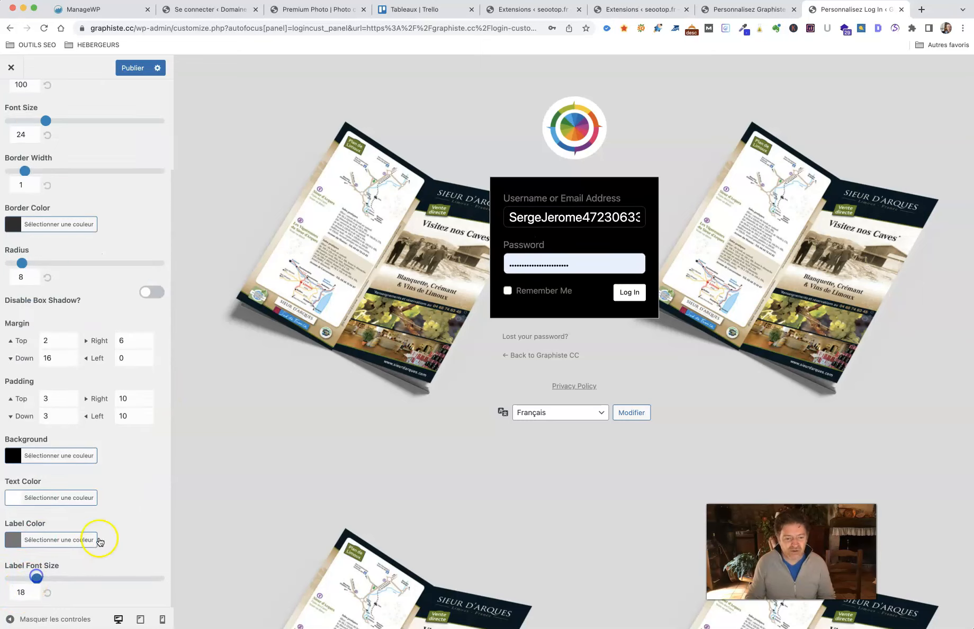
left_click(13, 541)
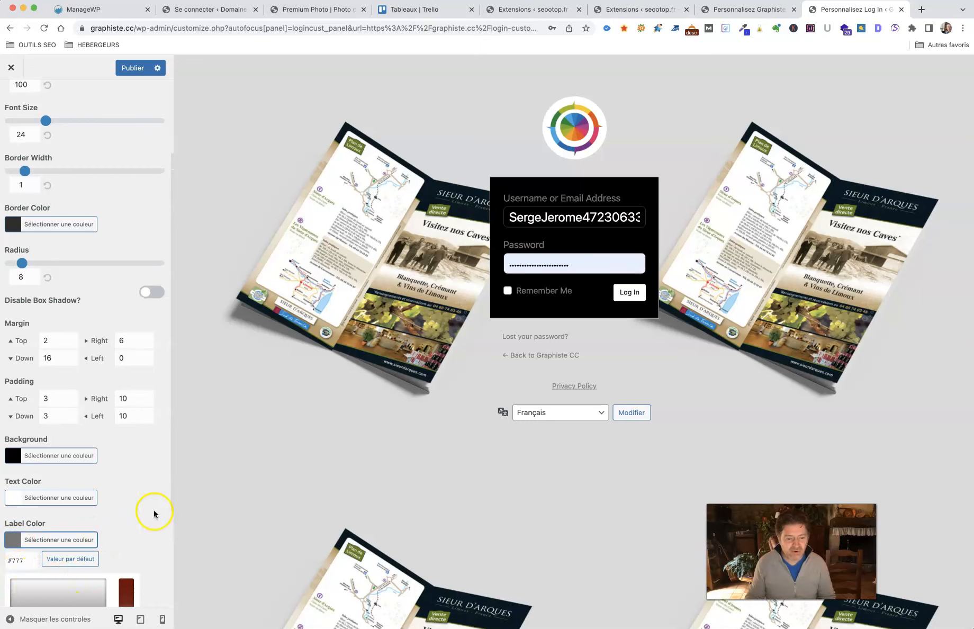
scroll(153, 512, "down", 5)
left_click_drag(24, 441, 11, 437)
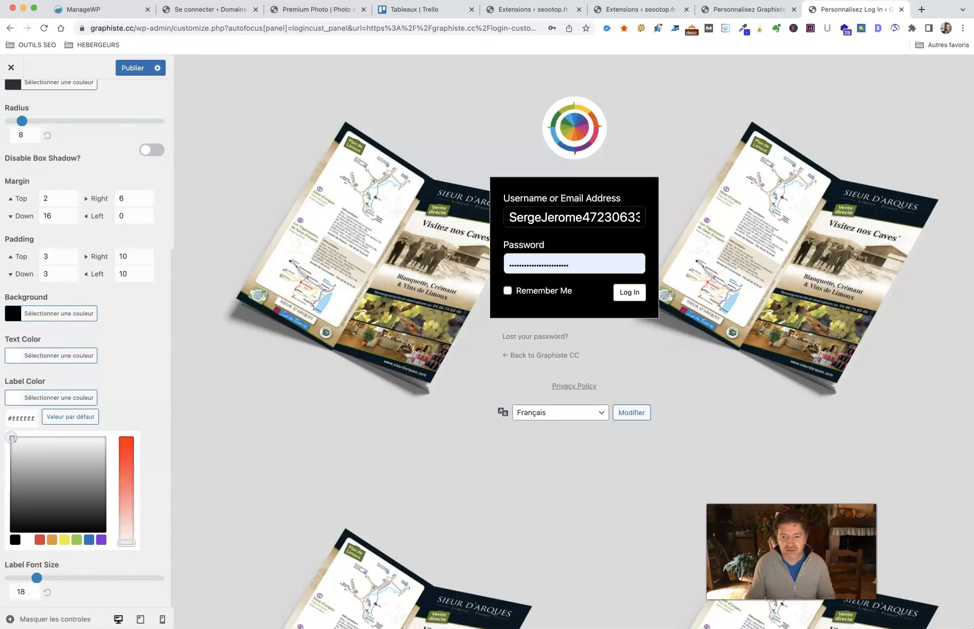
left_click(136, 365)
scroll(124, 448, "up", 3)
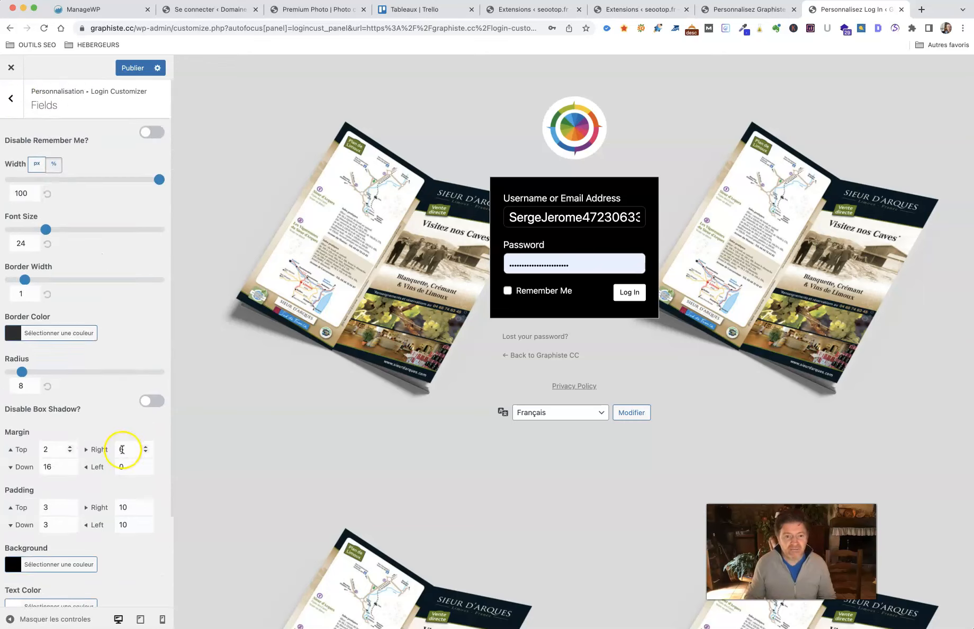
Open the login button's settings and set its background colour to green (#81d742)
left_click(10, 103)
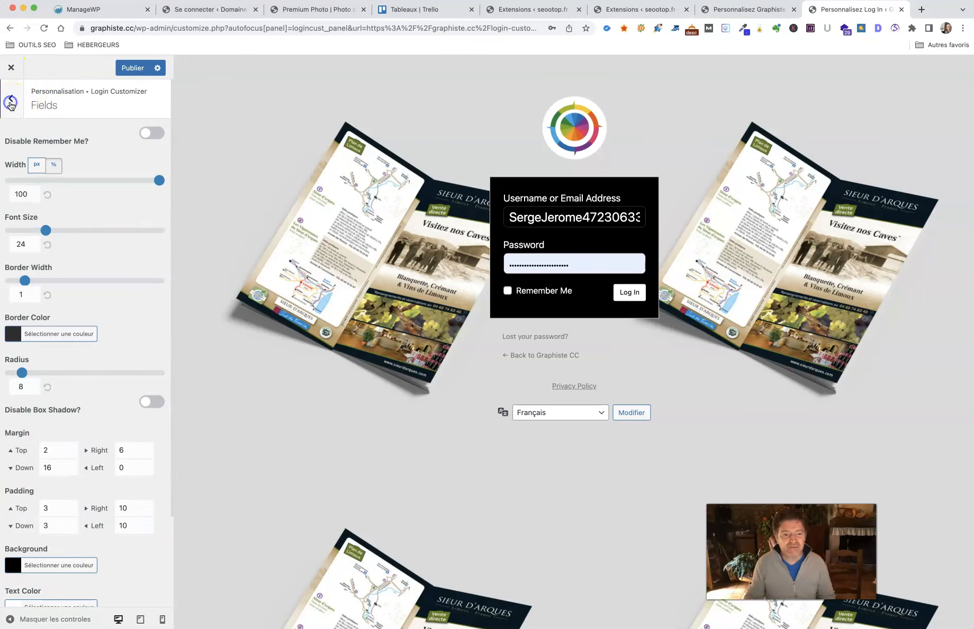
left_click(42, 260)
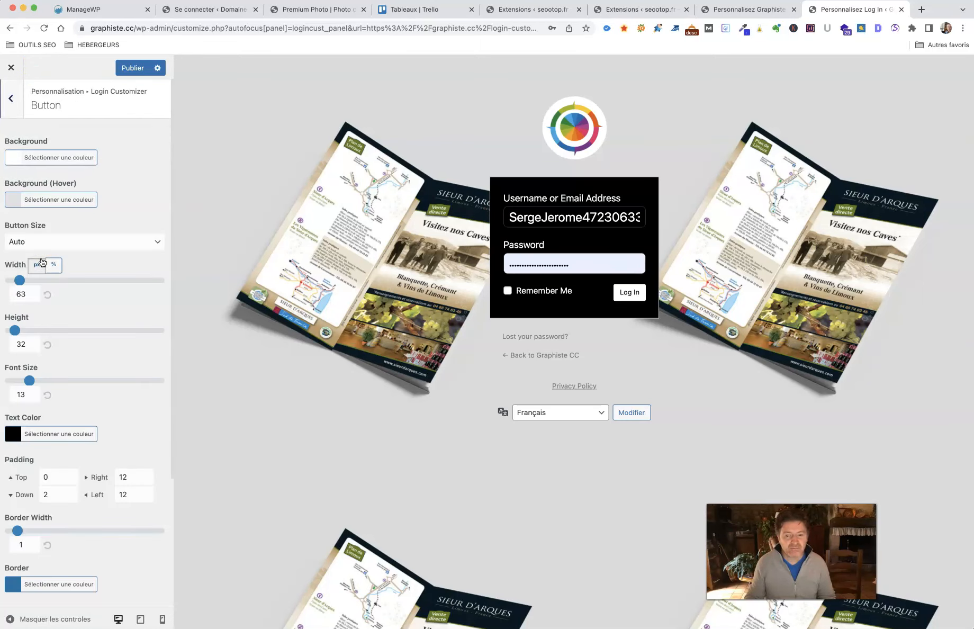
left_click(7, 99)
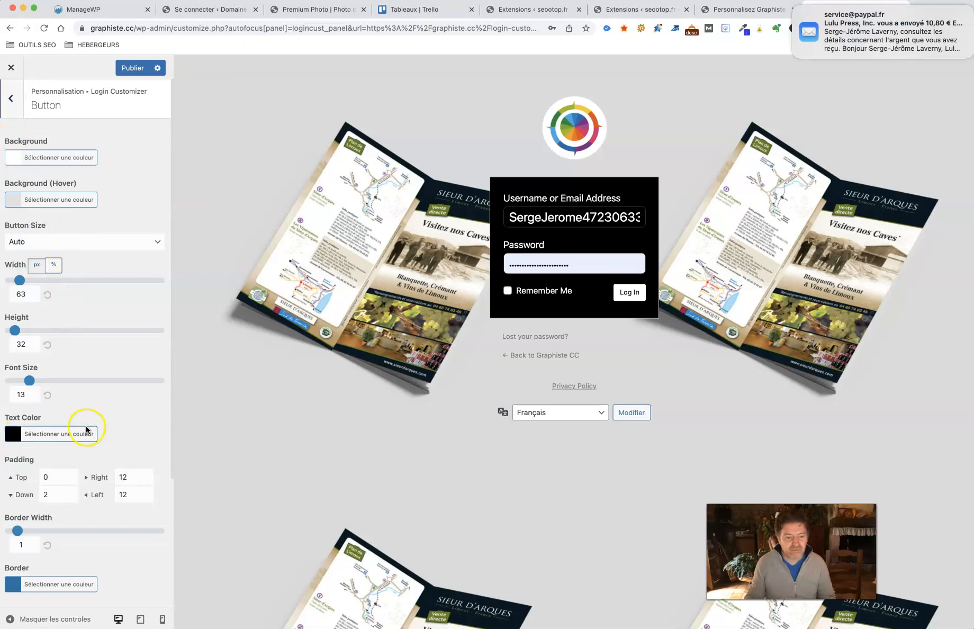
left_click(13, 156)
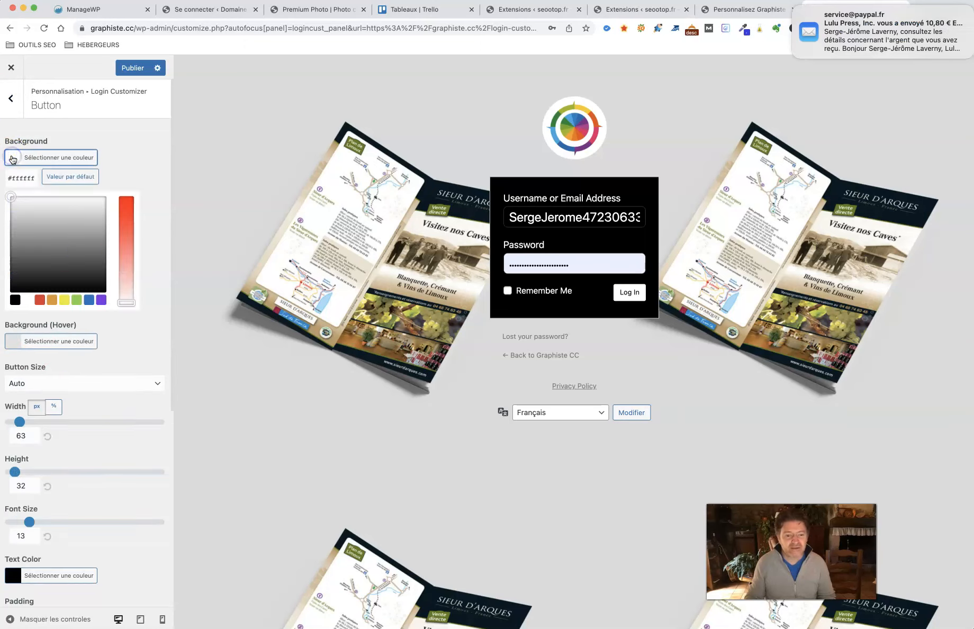
left_click(75, 300)
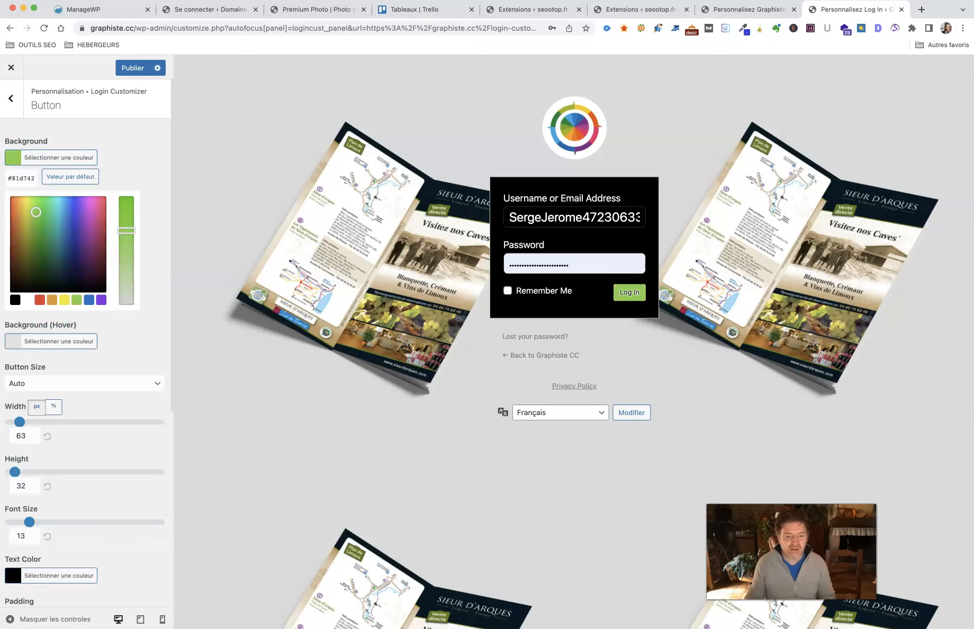
Set the login button's width to 56, its height to 139 and its font size to 19
left_click_drag(15, 422, 35, 421)
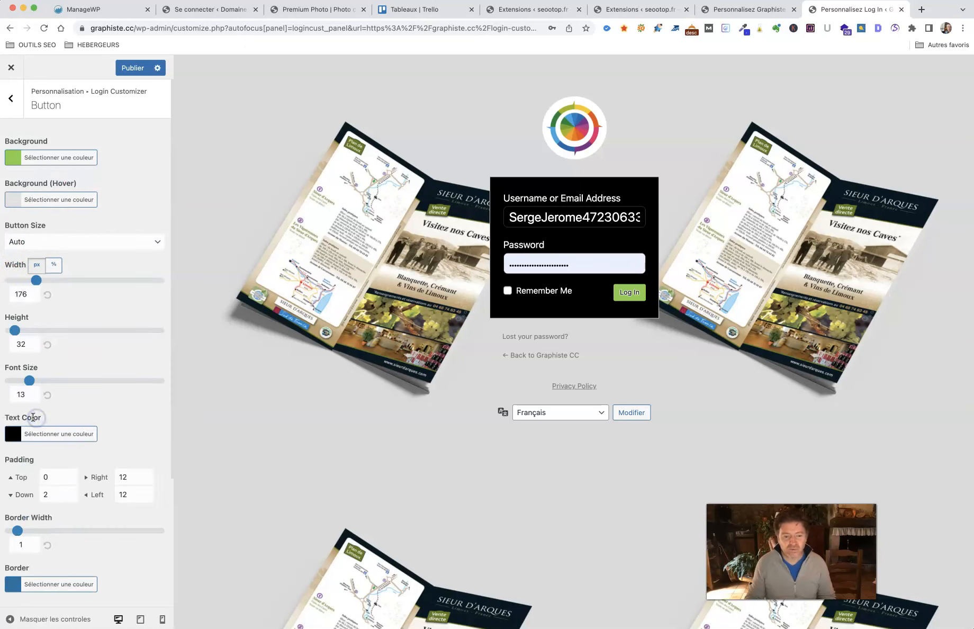
left_click_drag(36, 280, 14, 284)
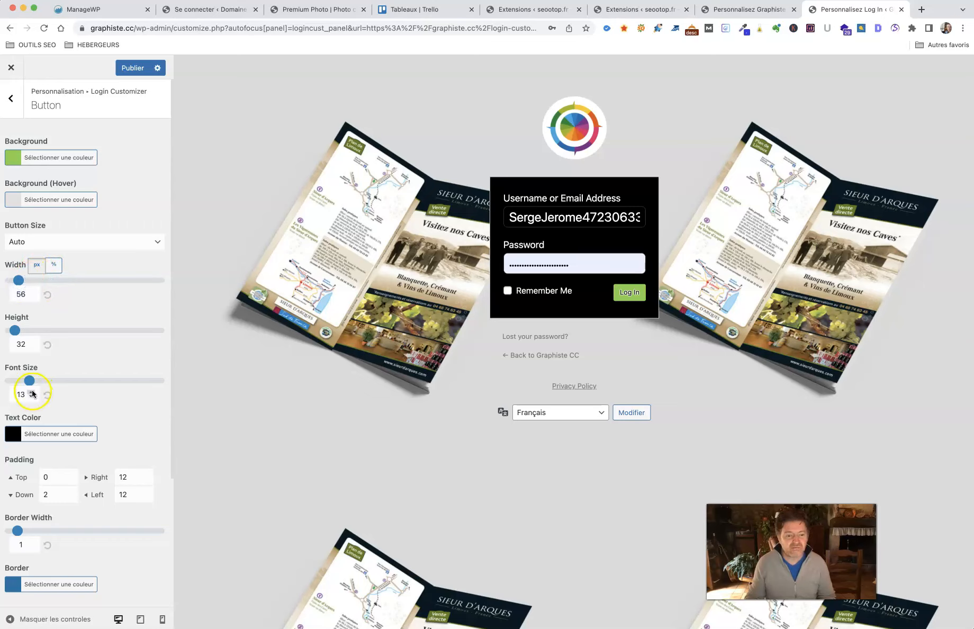
left_click_drag(30, 382, 38, 381)
left_click(19, 330)
mouse_move(23, 332)
left_mouse_down()
mouse_move(49, 330)
mouse_move(32, 331)
left_mouse_up()
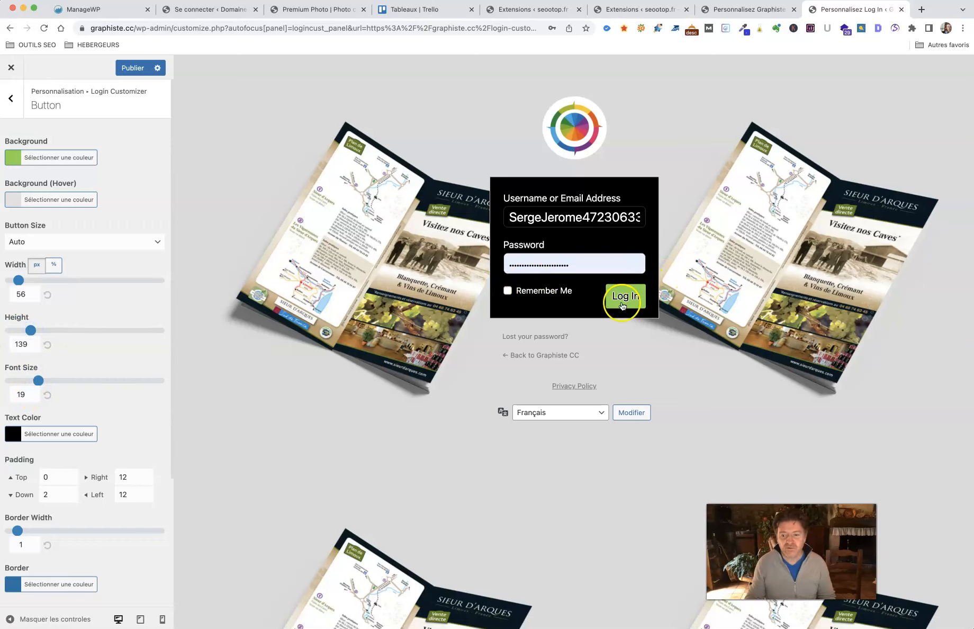
scroll(120, 297, "down", 3)
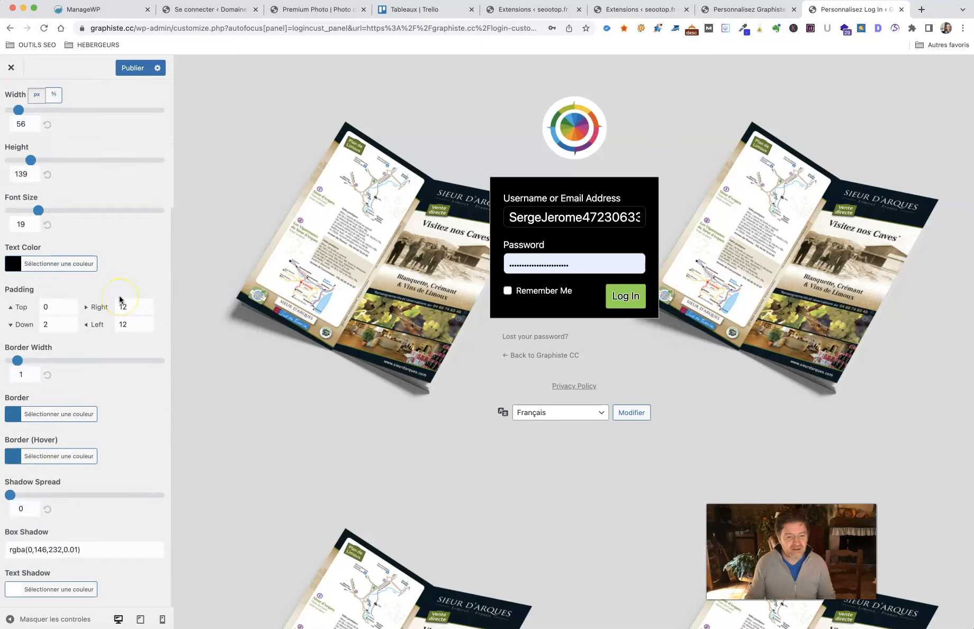
scroll(120, 299, "up", 3)
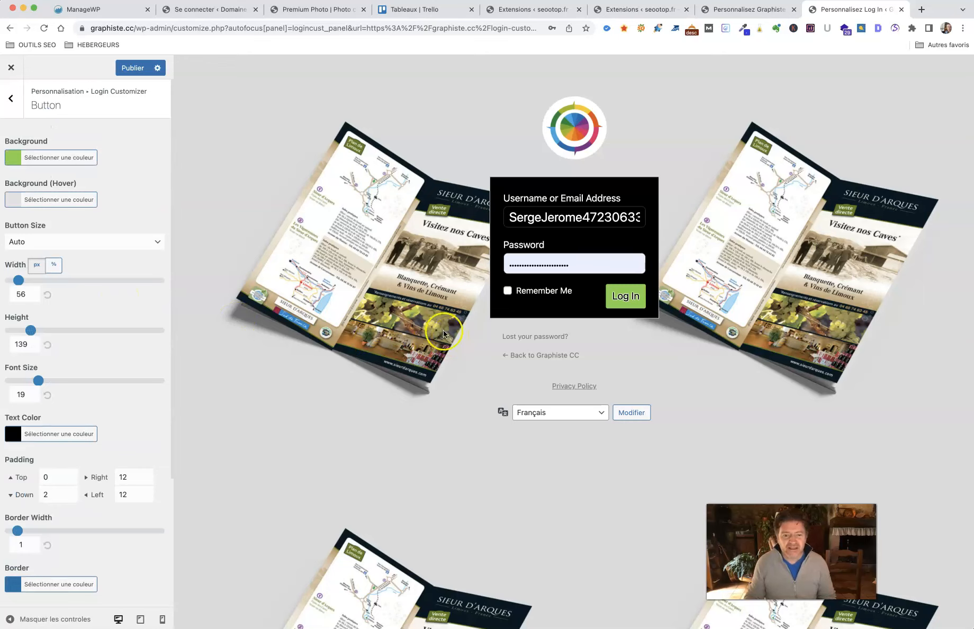
Open the Other settings of the login customizer and turn on Disable Lost Password
left_click(12, 100)
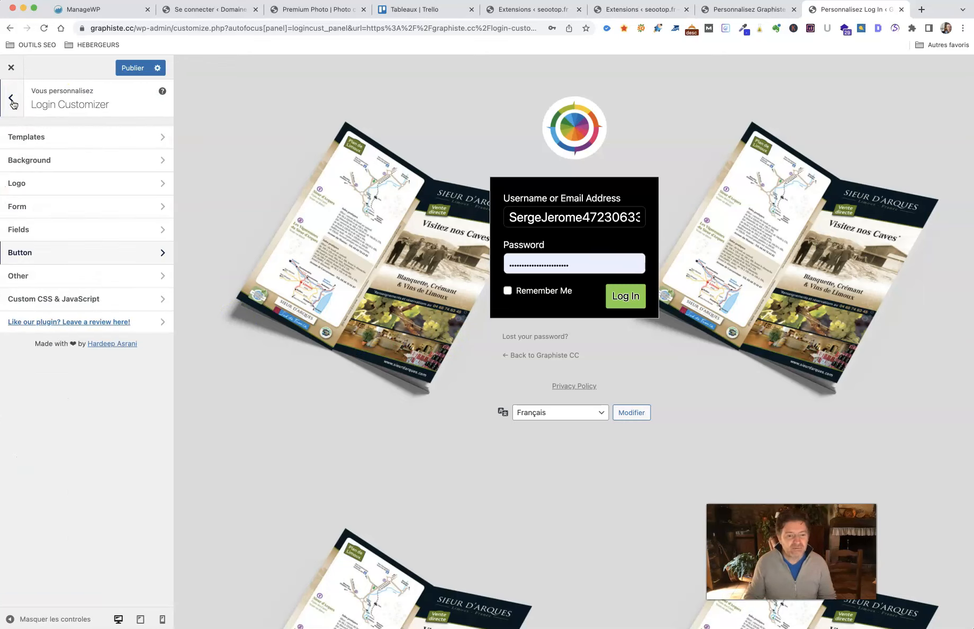
left_click(20, 277)
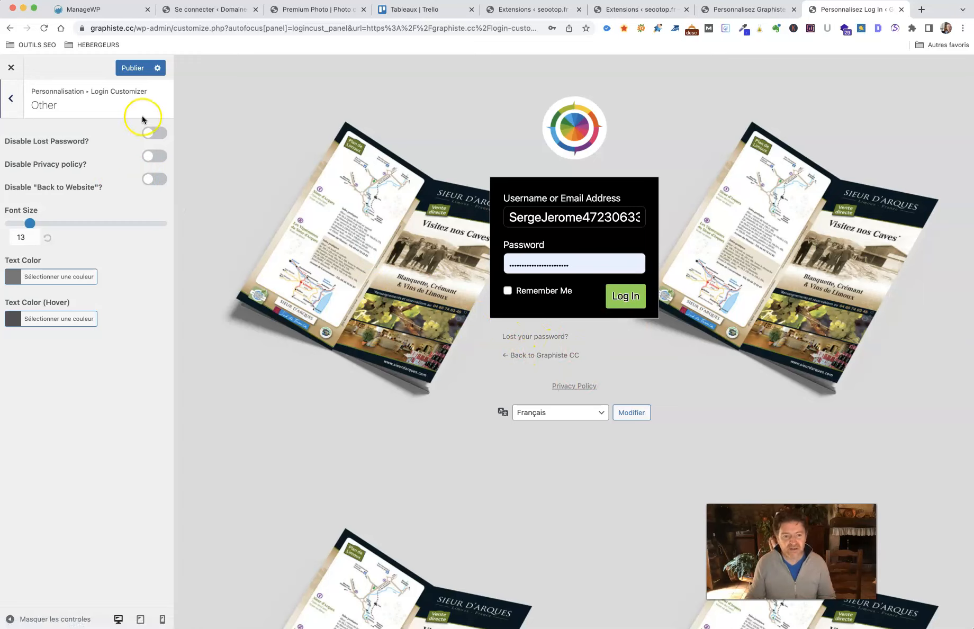
left_click(156, 133)
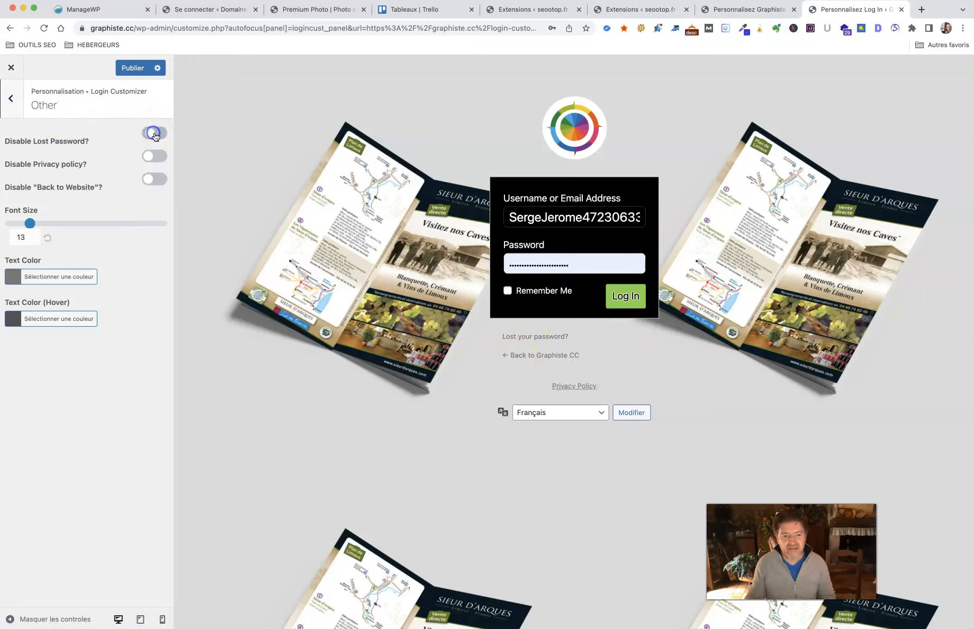
Try hiding the remaining footer links by turning on Disable "Back to Website" and Disable Privacy policy
left_click(156, 177)
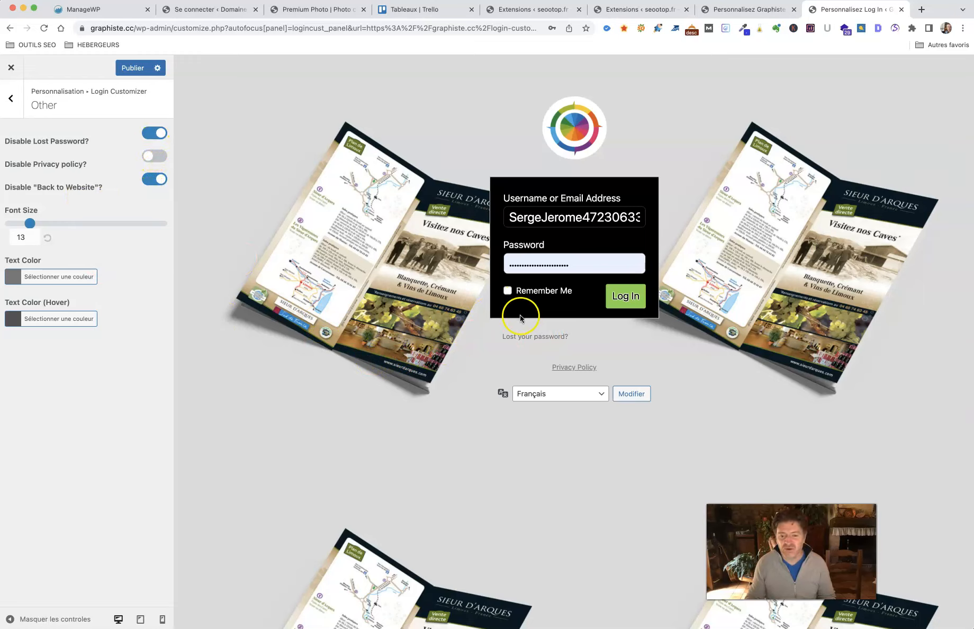
left_click(157, 155)
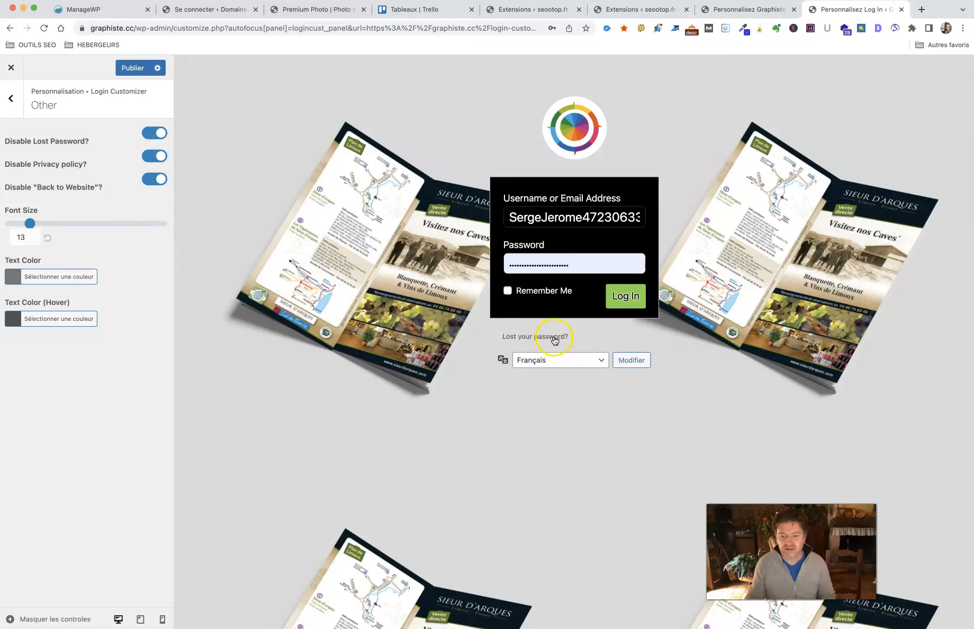
Turn off Disable "Back to Website", Disable Privacy policy and Disable Lost Password
left_click(152, 180)
left_click(153, 156)
left_click(150, 135)
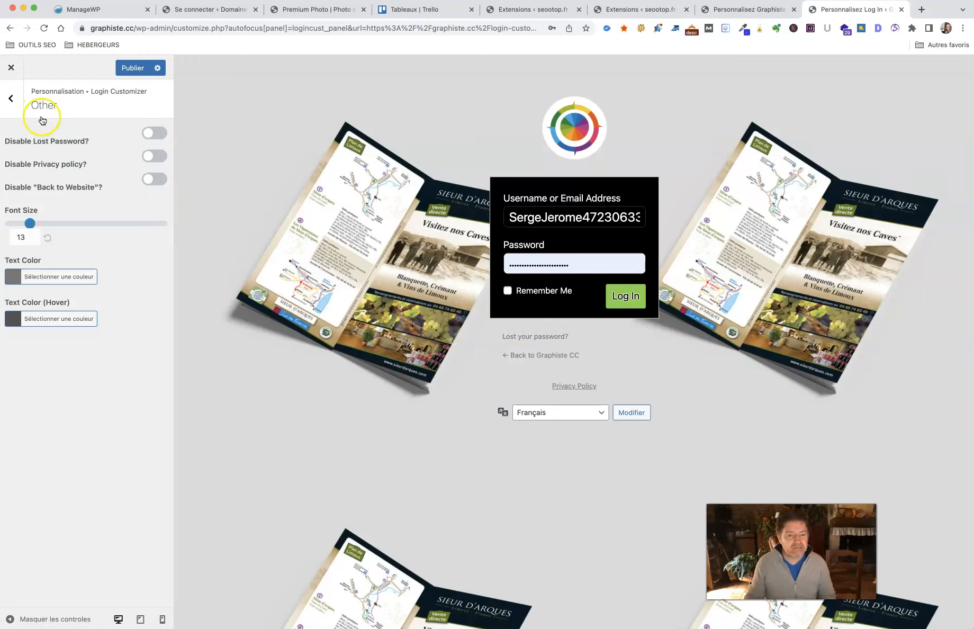
Set the footer links' text colour to black (#000000) and their font size to 16
left_click(11, 276)
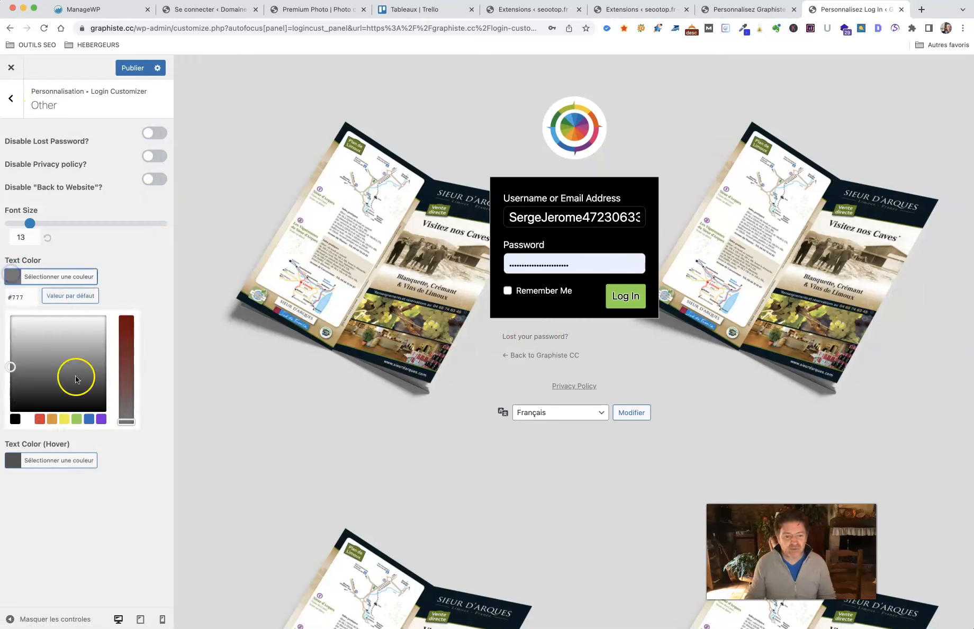
left_click(15, 419)
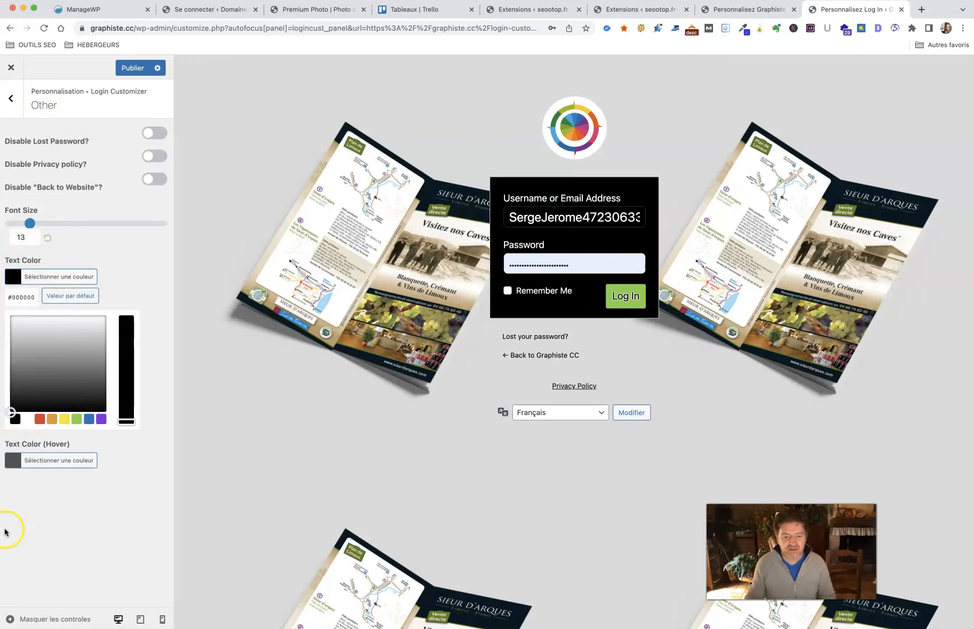
left_click(77, 589)
left_click(87, 232)
left_click_drag(29, 223, 35, 223)
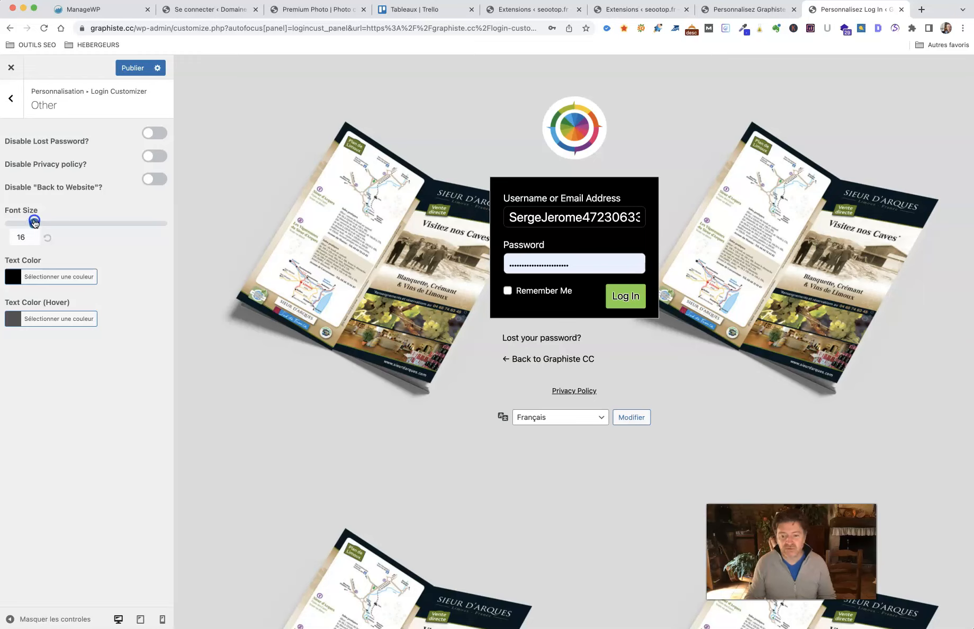
Open the login page's Background settings and replace the background image with graphiste-agen-boe.jpg from the media library
left_click(13, 105)
left_click(30, 184)
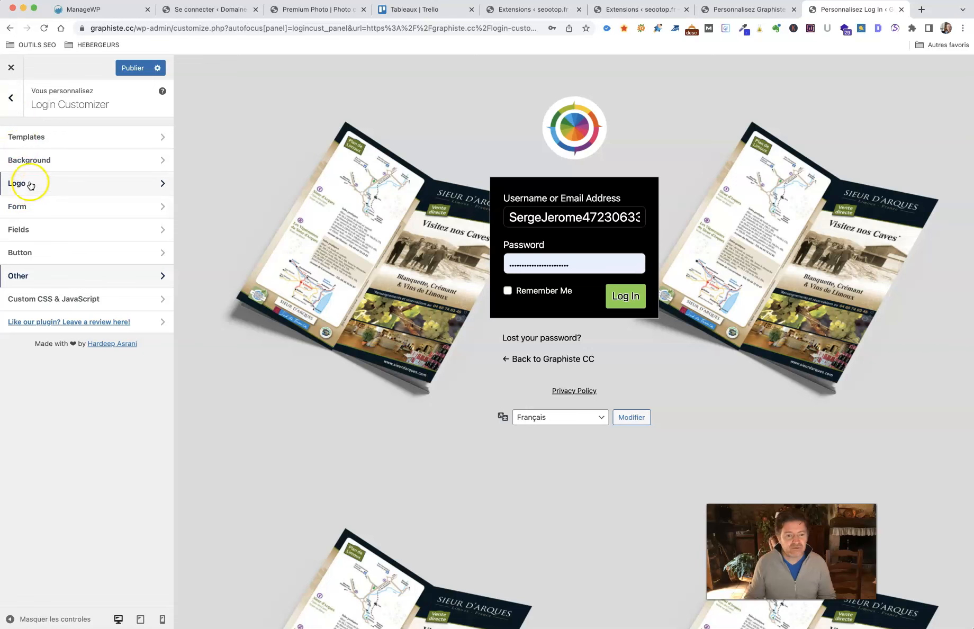
left_click(30, 161)
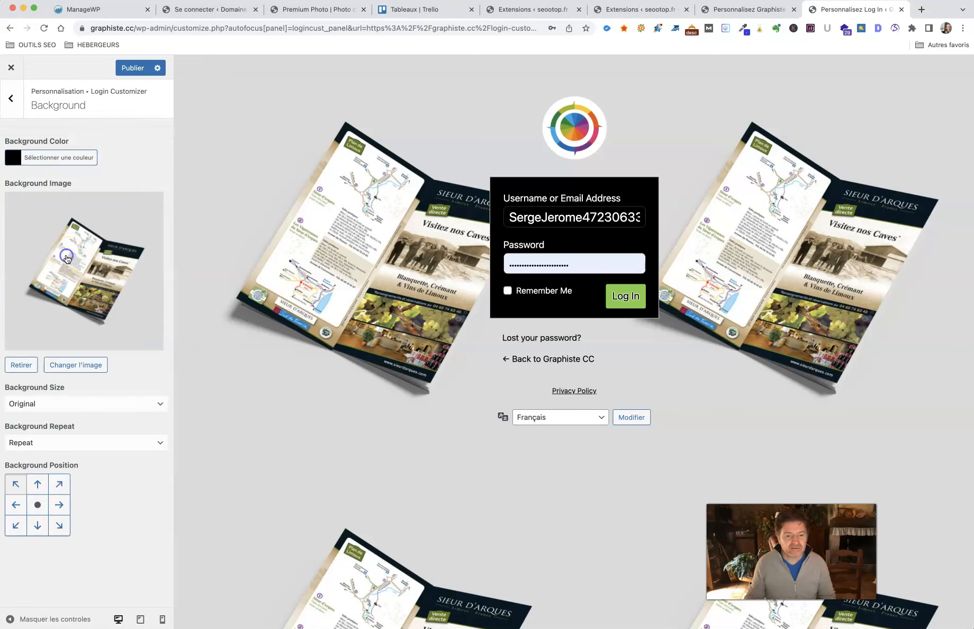
left_click(66, 258)
left_click(213, 199)
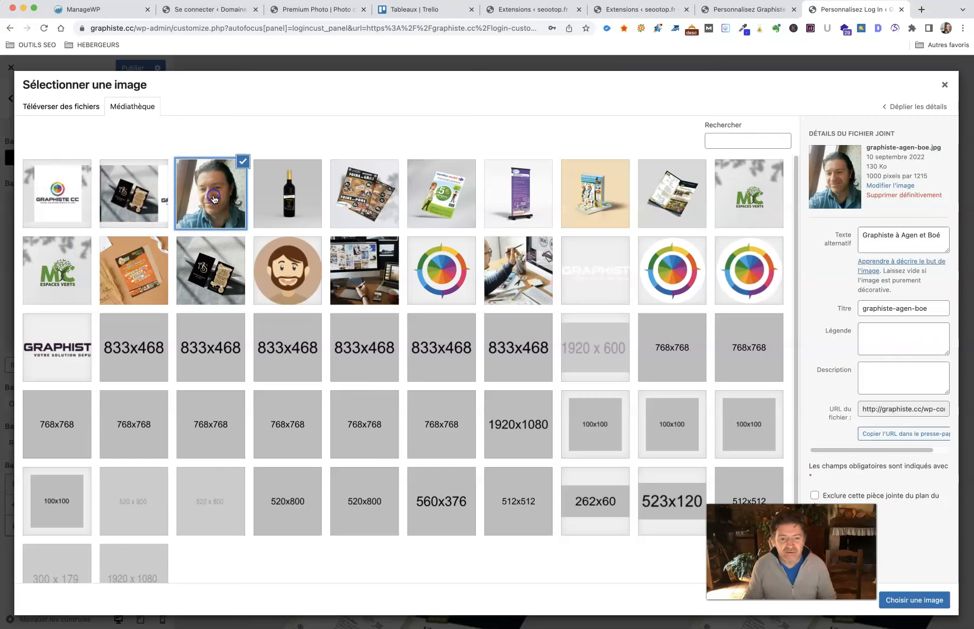
left_click(918, 606)
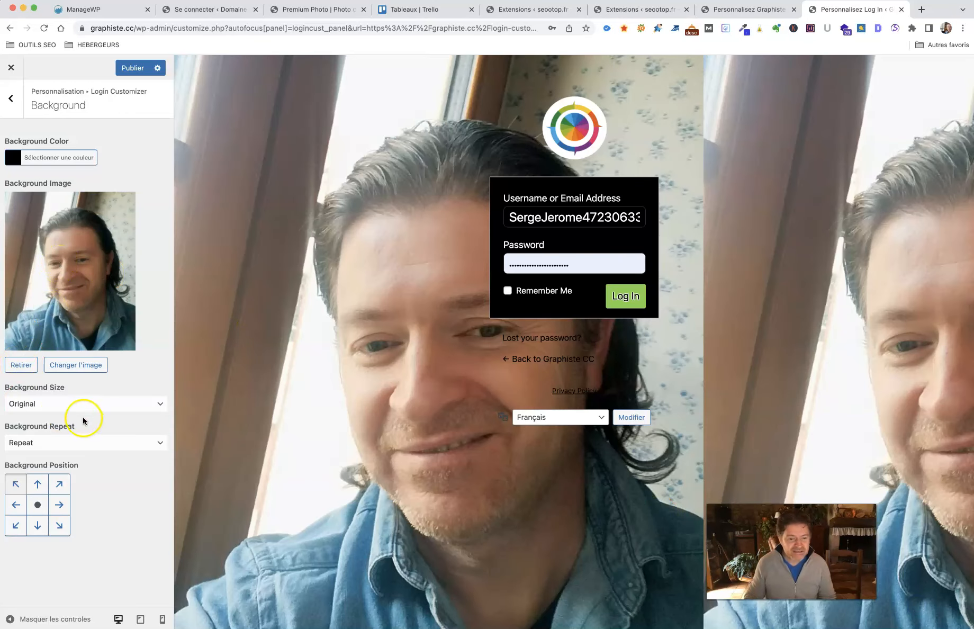
Try the Fit to Screen background size and set the size to Fill Screen
left_click(65, 404)
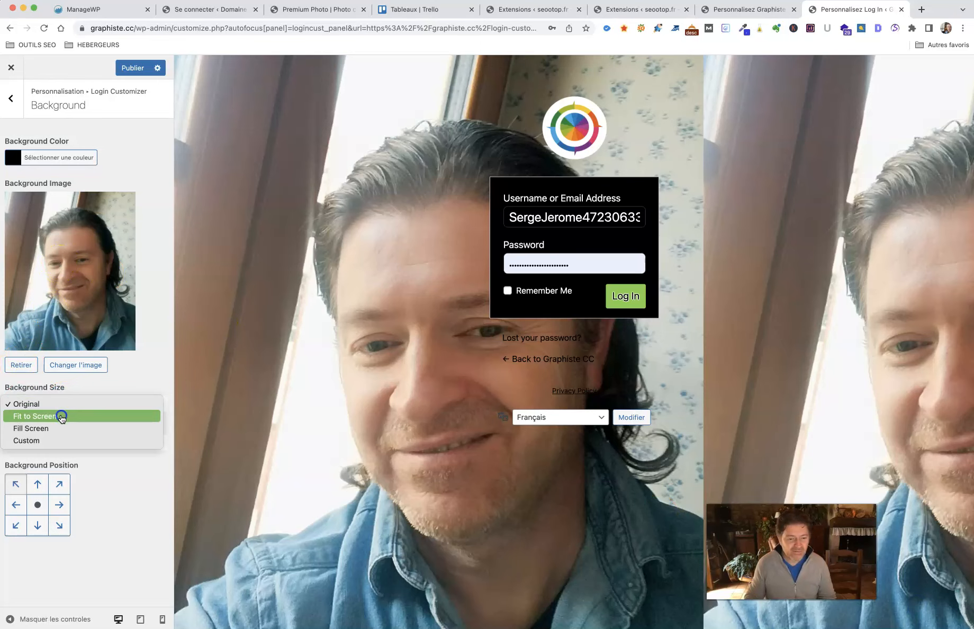
left_click(62, 416)
left_click(61, 405)
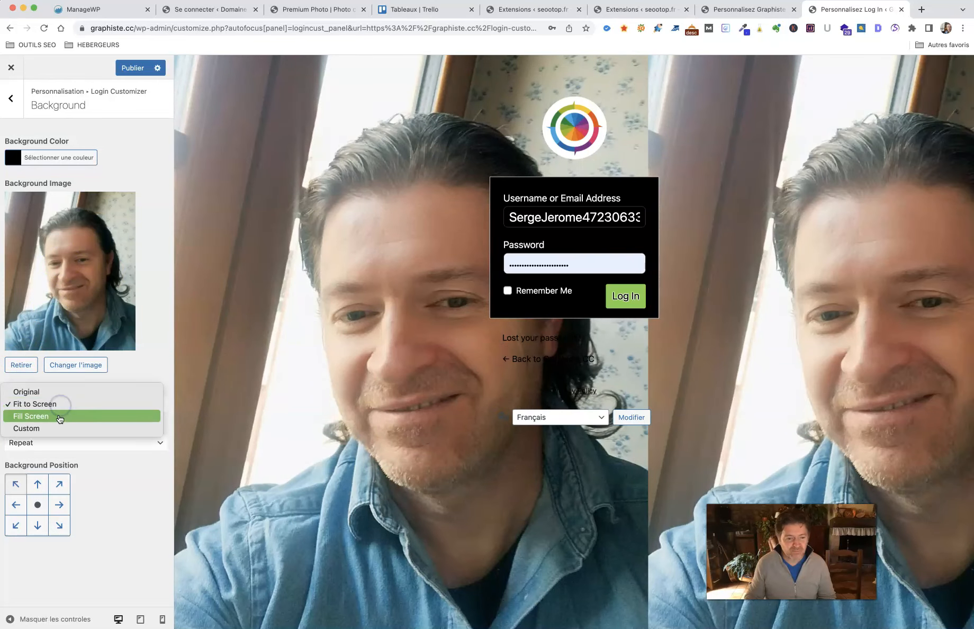
left_click(59, 419)
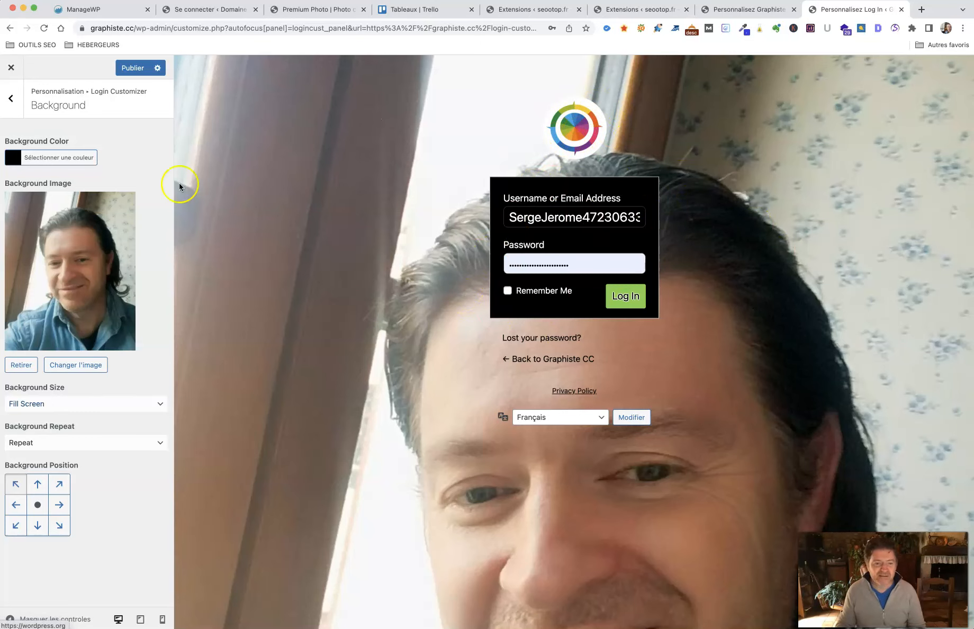
left_click(67, 227)
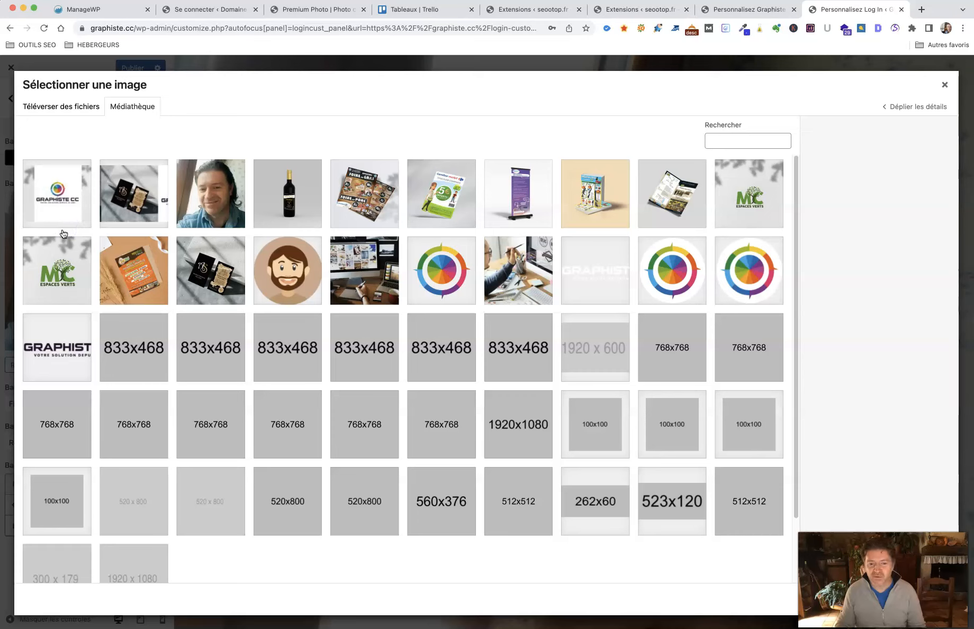
left_click(489, 264)
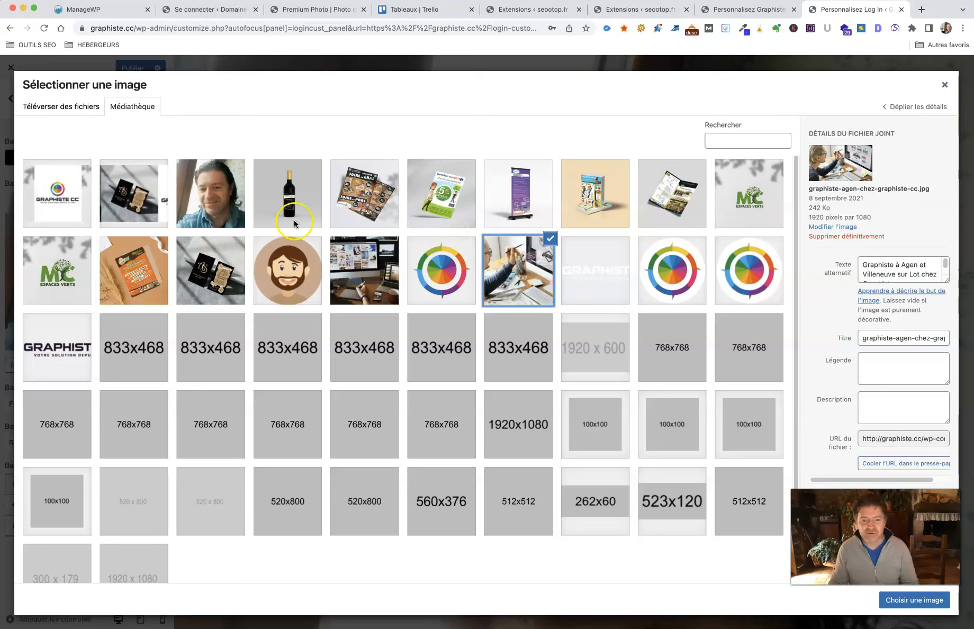
left_click(942, 88)
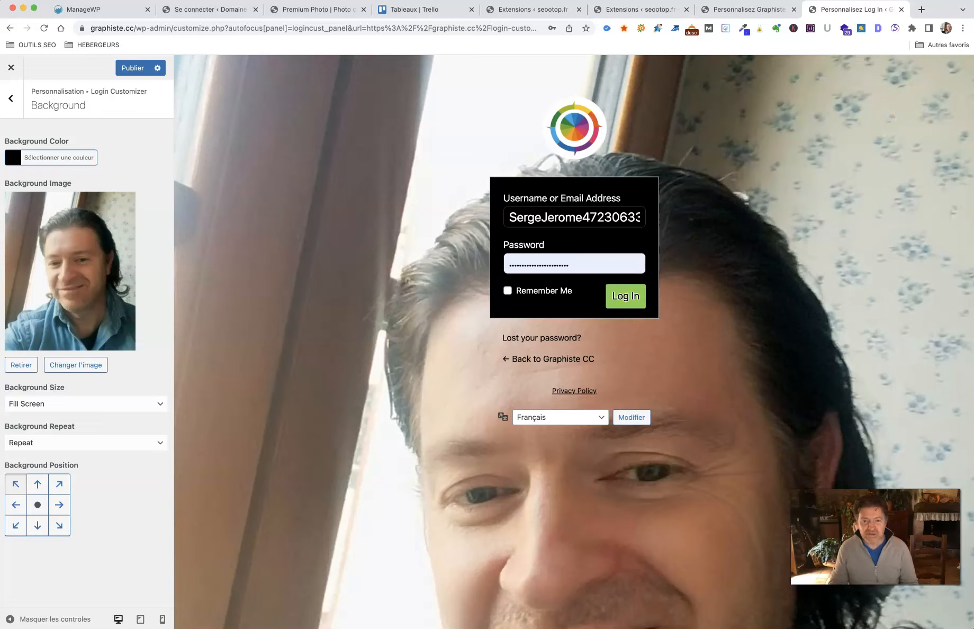
Publish the login page customizations and close the customizer
left_click(132, 68)
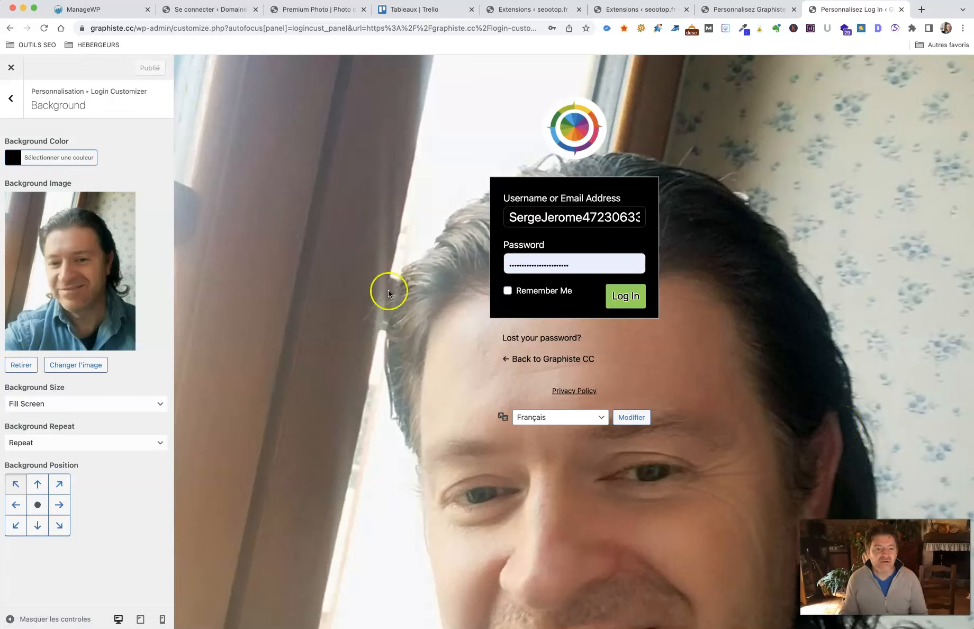
left_click(11, 69)
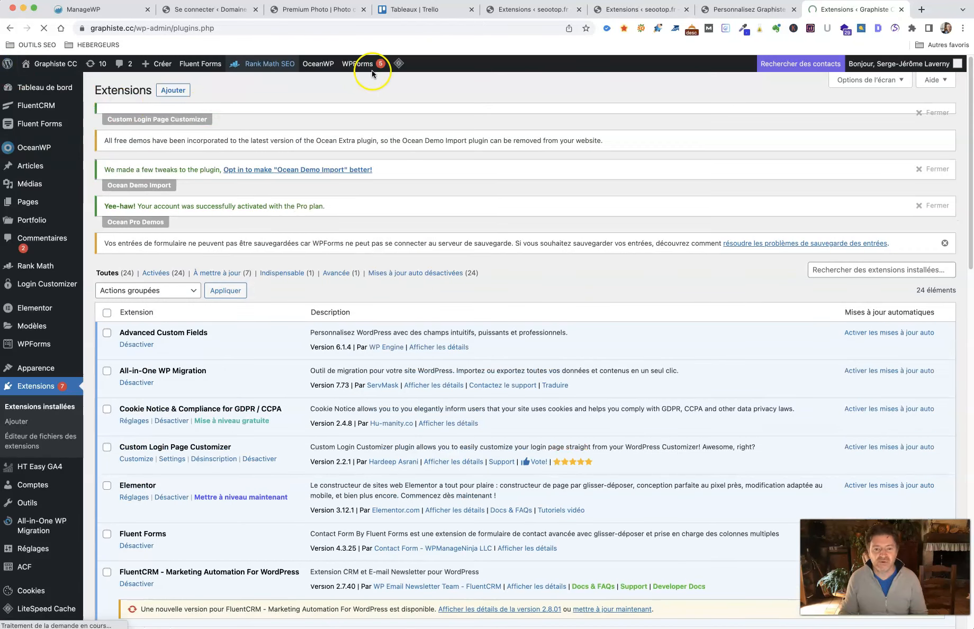
Purge all of the site's LiteSpeed caches from the WordPress admin
mouse_move(352, 69)
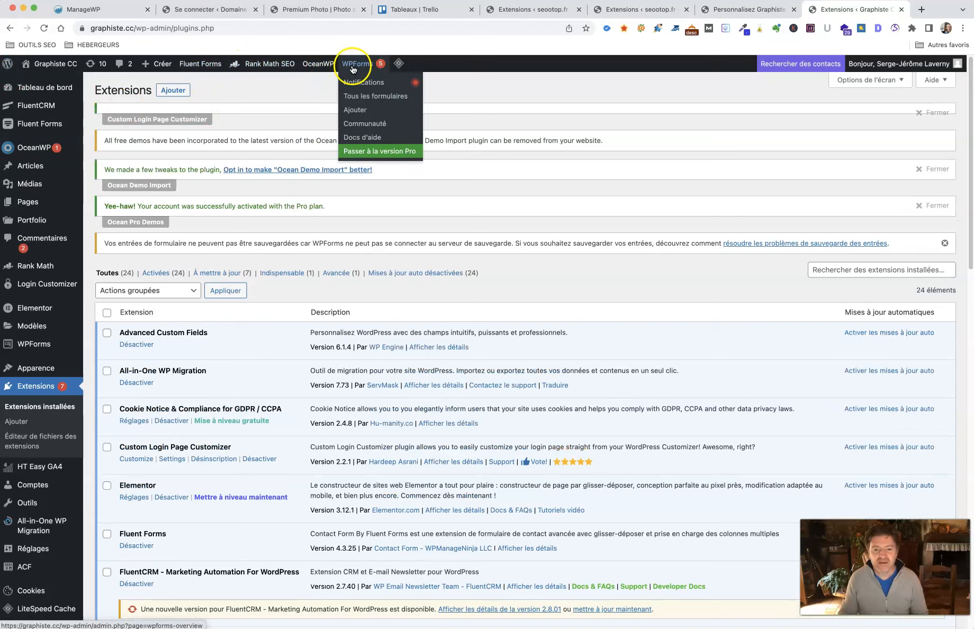
mouse_move(397, 64)
left_click(418, 126)
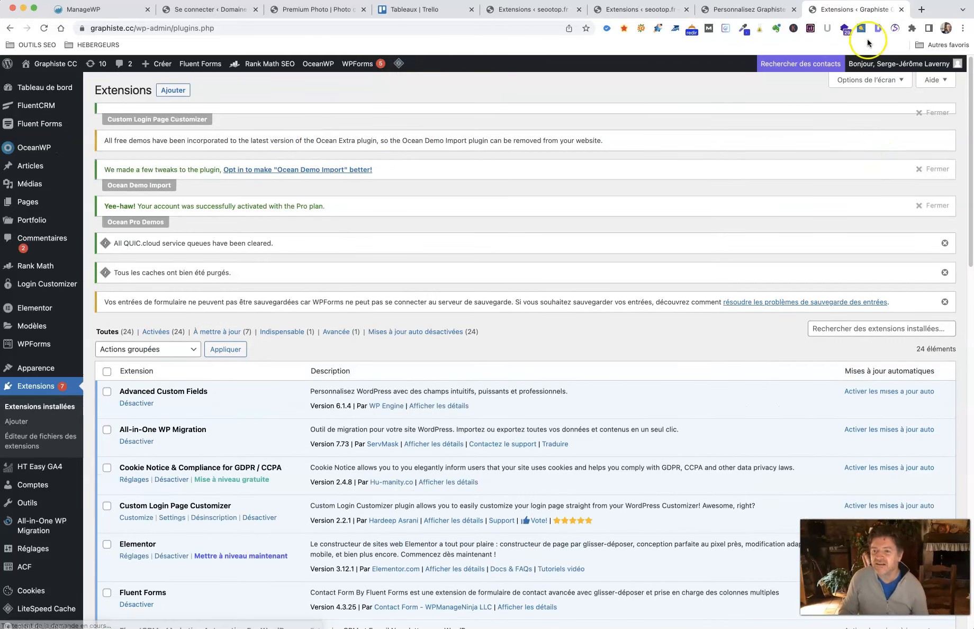
Log out of the WordPress admin and log in again through the customized login page with the prefilled credentials
mouse_move(900, 63)
left_click(896, 127)
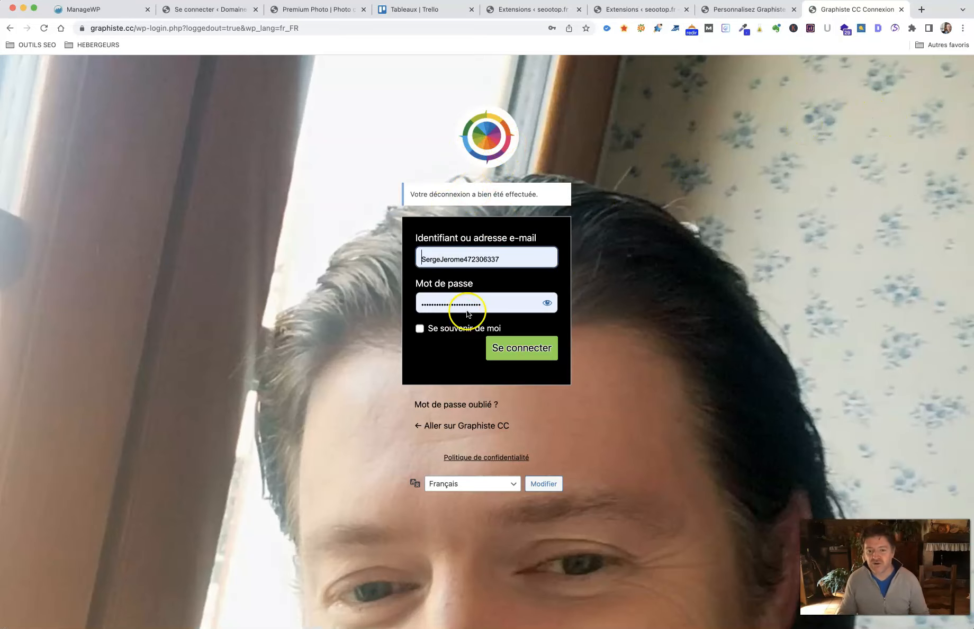
left_click(511, 354)
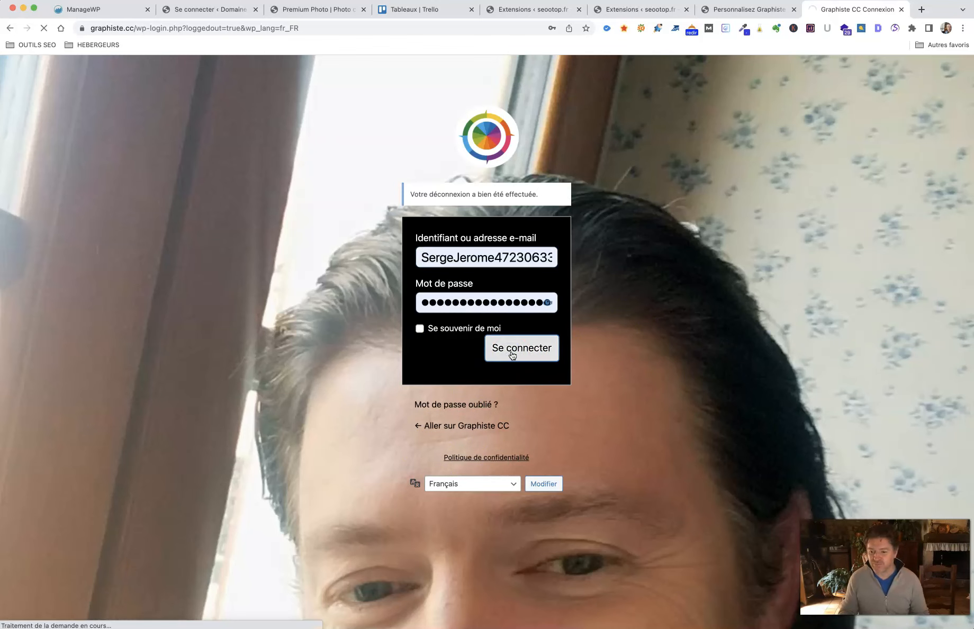